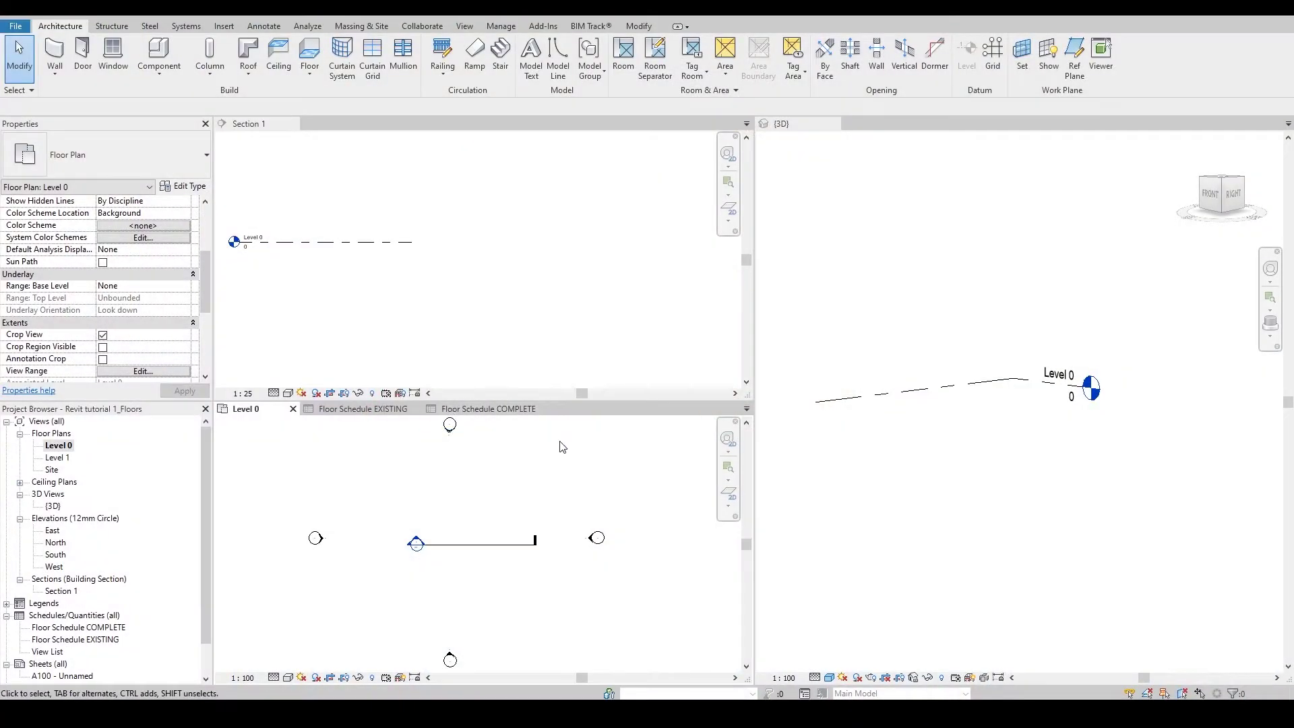
Step: Draw a 6000 × 12100 rectangular SCREED w/ FINISH floor on Level 0
{"action": "left_click", "coordinate": [314, 56]}
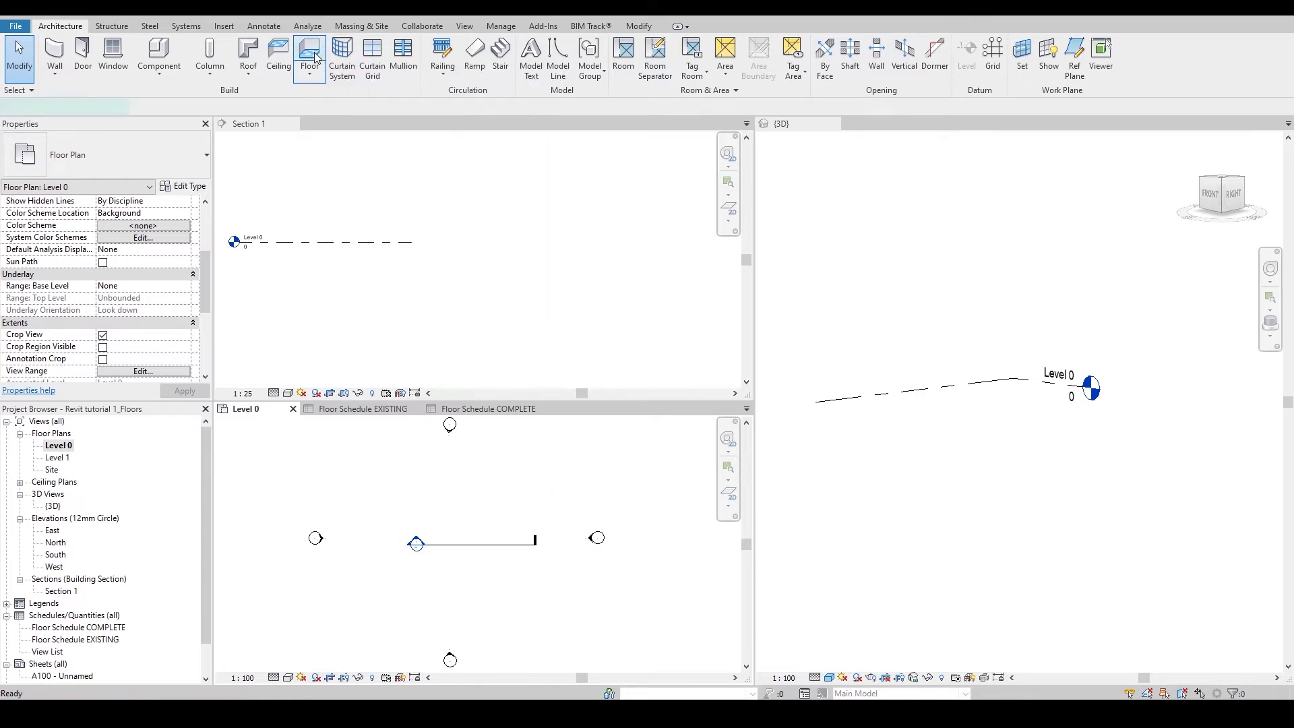
{"action": "left_click", "coordinate": [655, 48]}
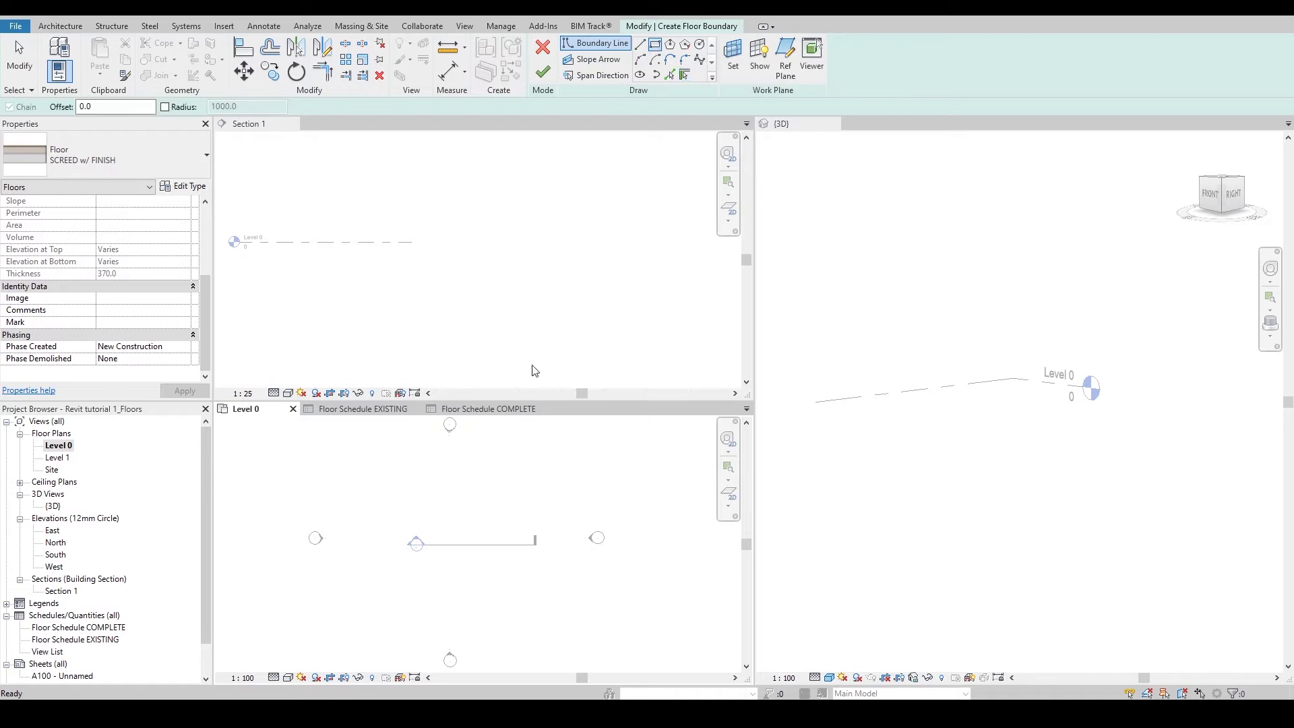
{"action": "left_click", "coordinate": [452, 474]}
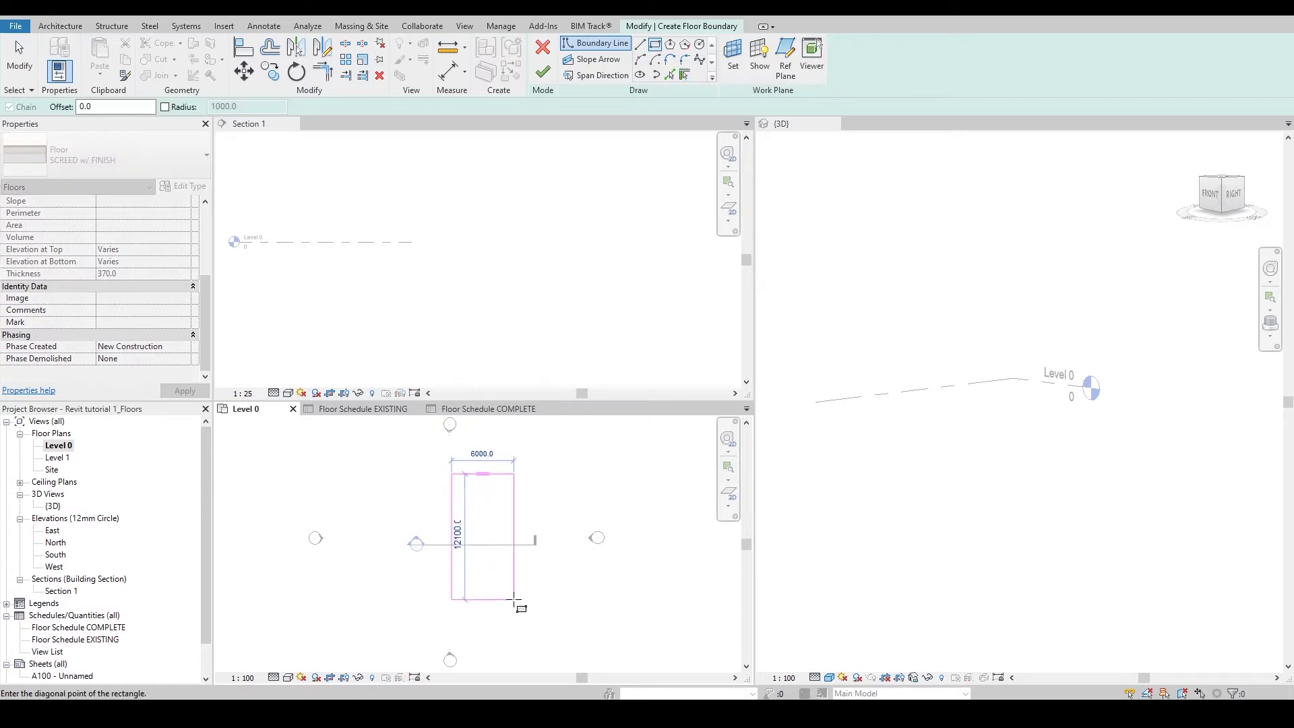
{"action": "left_click", "coordinate": [526, 611]}
{"action": "left_click", "coordinate": [543, 72]}
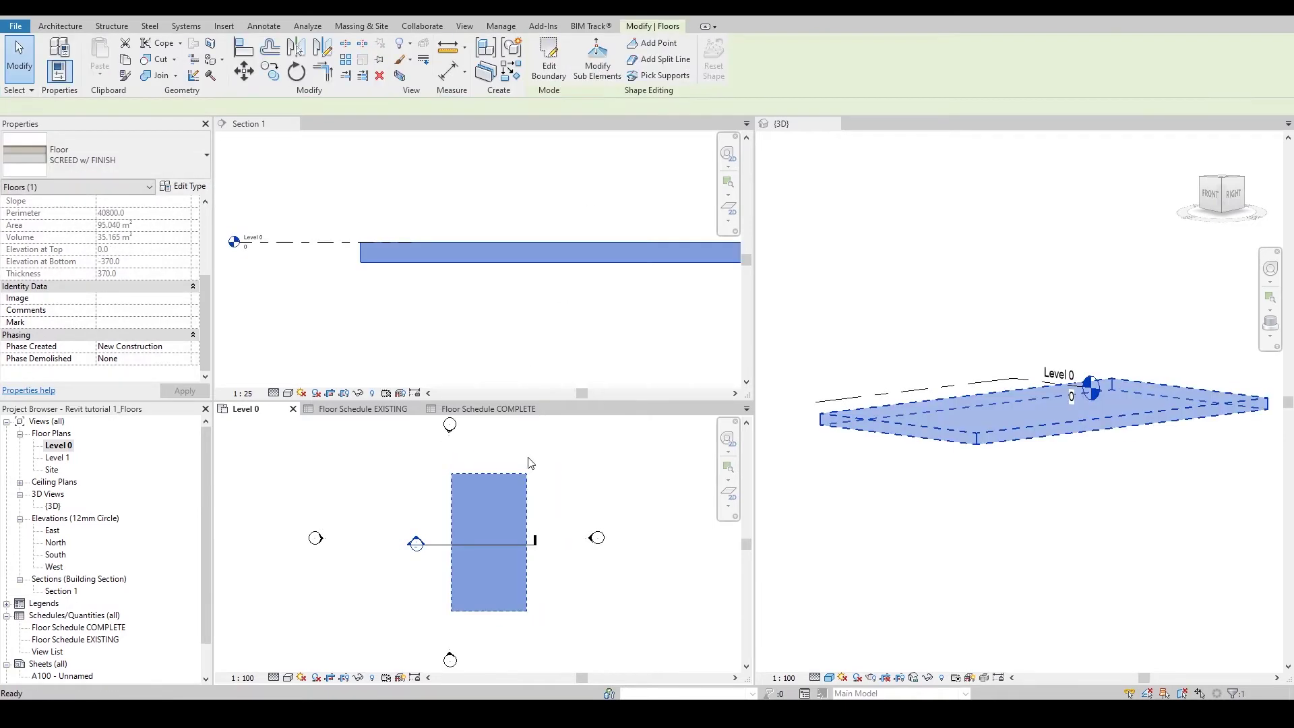
Step: Set the new floor's Phase Created to Existing
{"action": "left_click", "coordinate": [188, 351]}
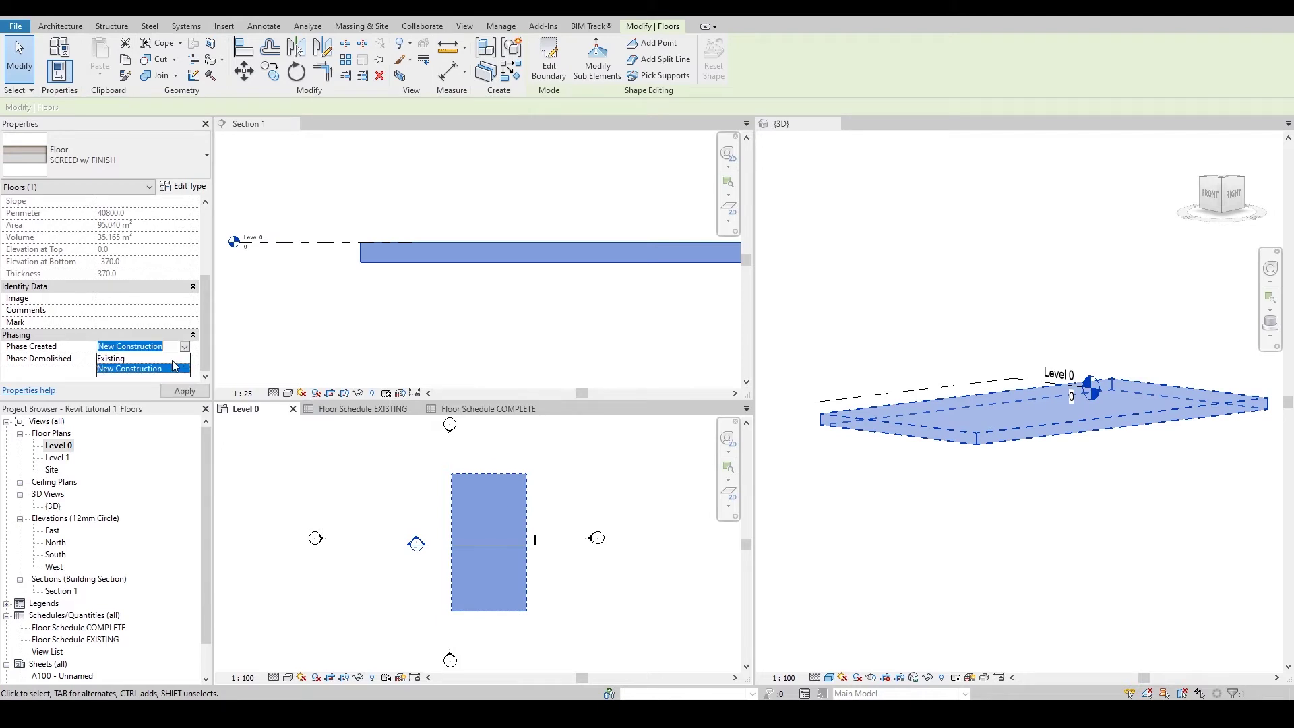
{"action": "left_click", "coordinate": [128, 358]}
{"action": "left_click", "coordinate": [553, 561]}
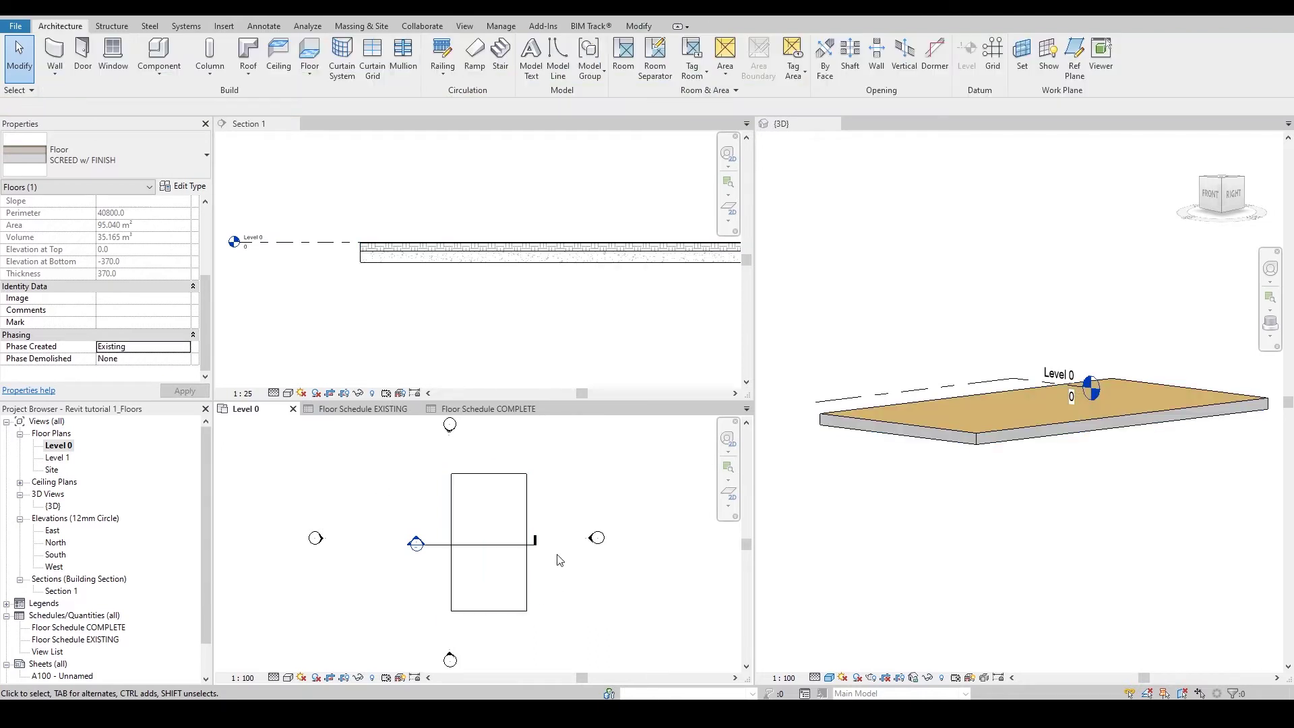
Step: Select the floor in the Level 0 plan and start editing its slab shape
{"action": "left_click", "coordinate": [572, 312]}
{"action": "scroll", "coordinate": [566, 303], "scroll_direction": "down", "scroll_amount": 3}
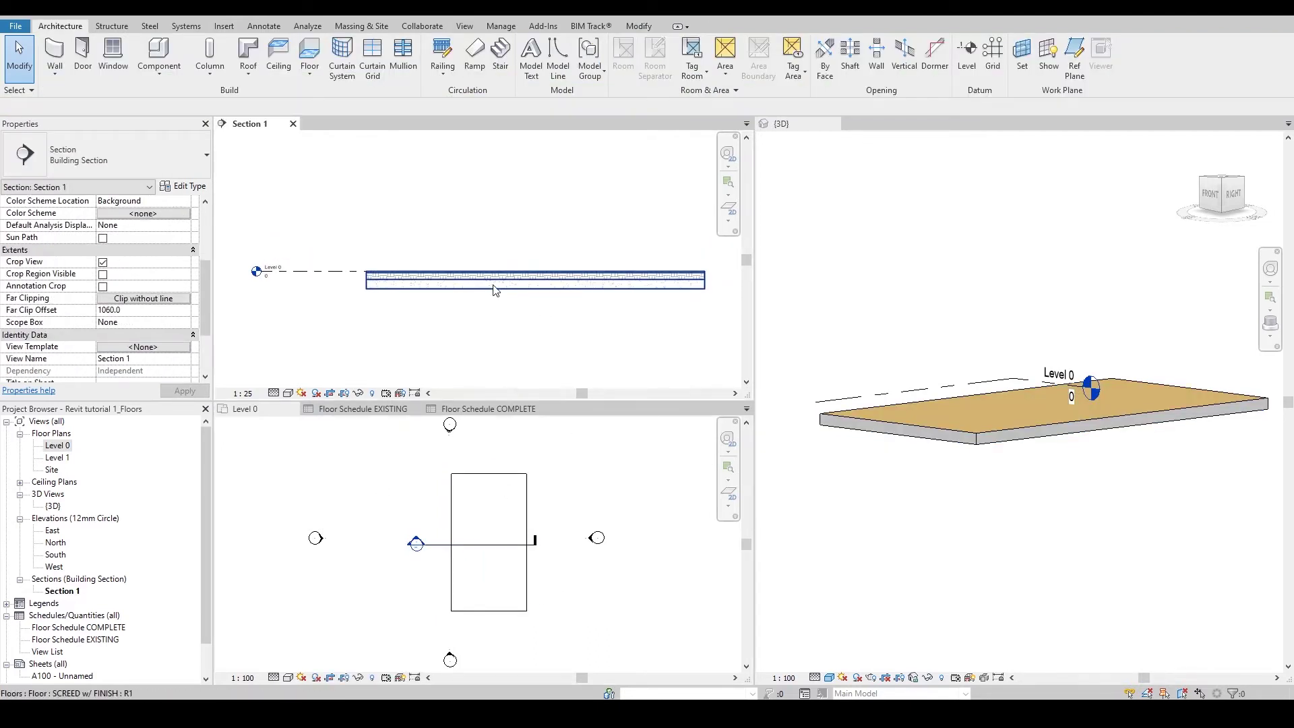
{"action": "left_click", "coordinate": [529, 506]}
{"action": "left_click", "coordinate": [529, 505]}
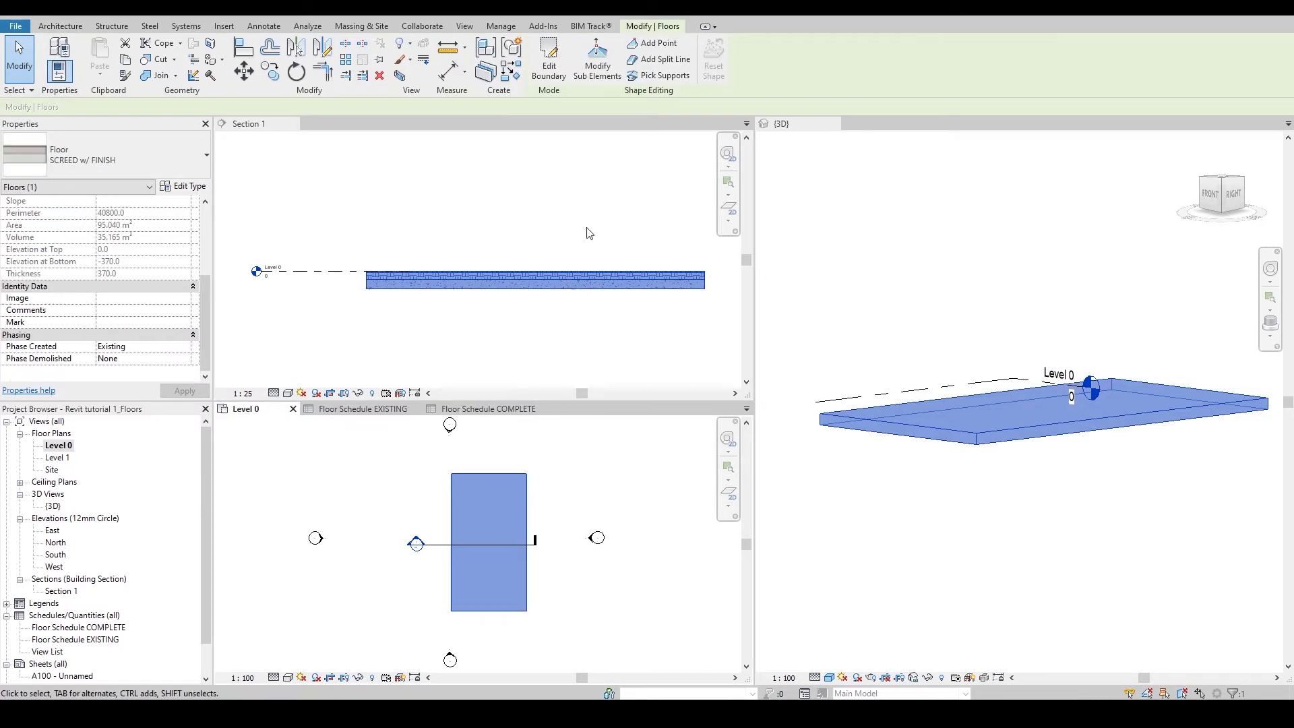
{"action": "left_click", "coordinate": [598, 65]}
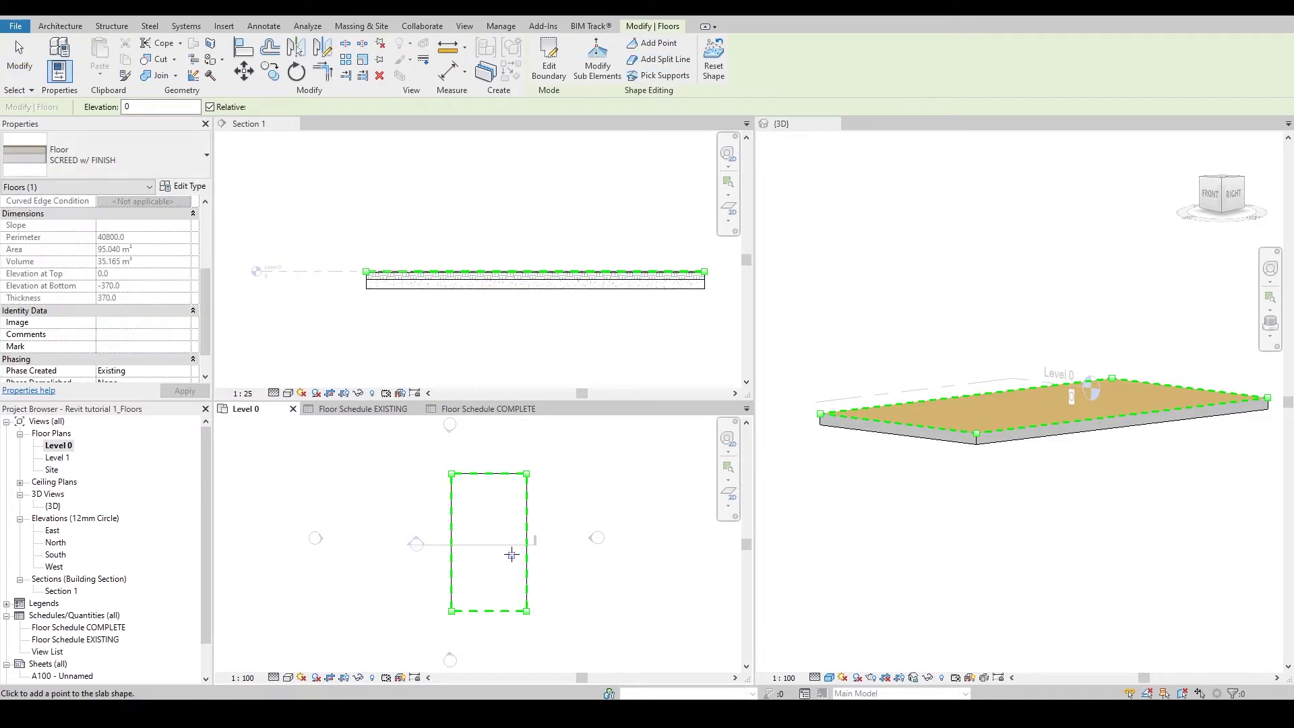
Step: Add a shape point at the centre of the floor and select it
{"action": "scroll", "coordinate": [509, 545], "scroll_direction": "up", "scroll_amount": 2}
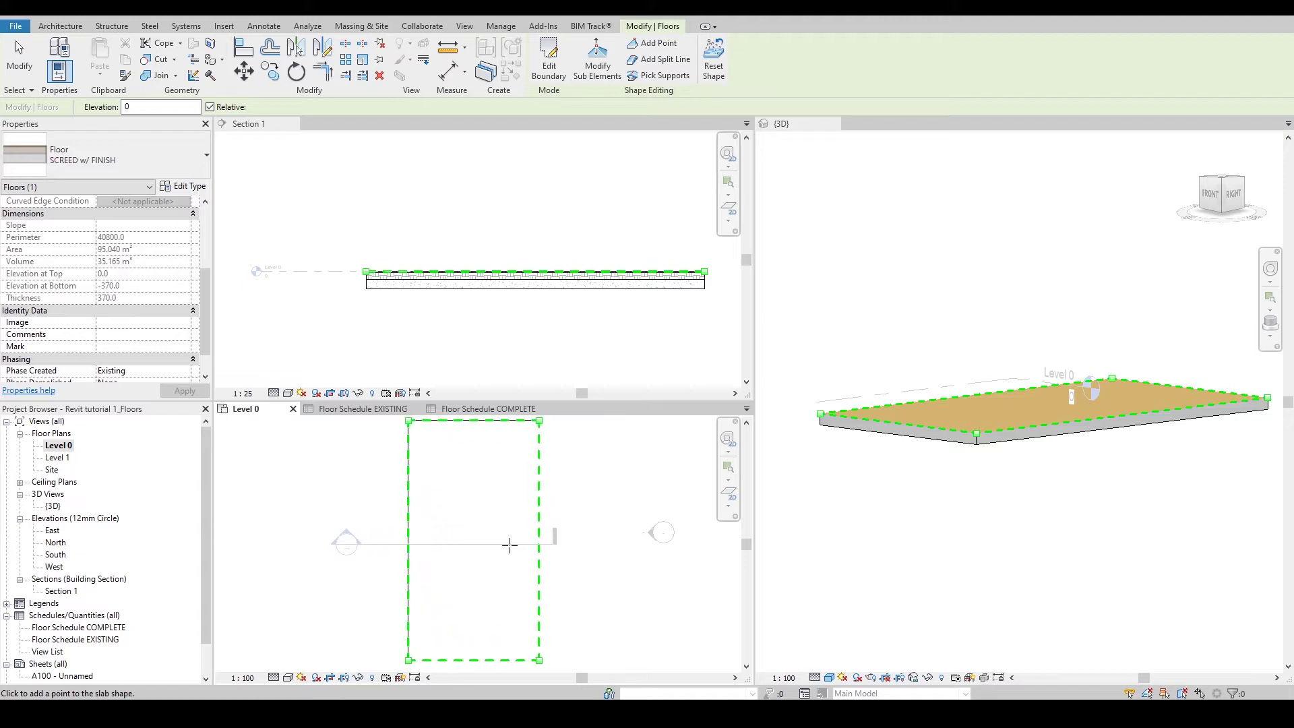
{"action": "left_click", "coordinate": [508, 545]}
{"action": "left_click", "coordinate": [597, 62]}
{"action": "left_click", "coordinate": [508, 544]}
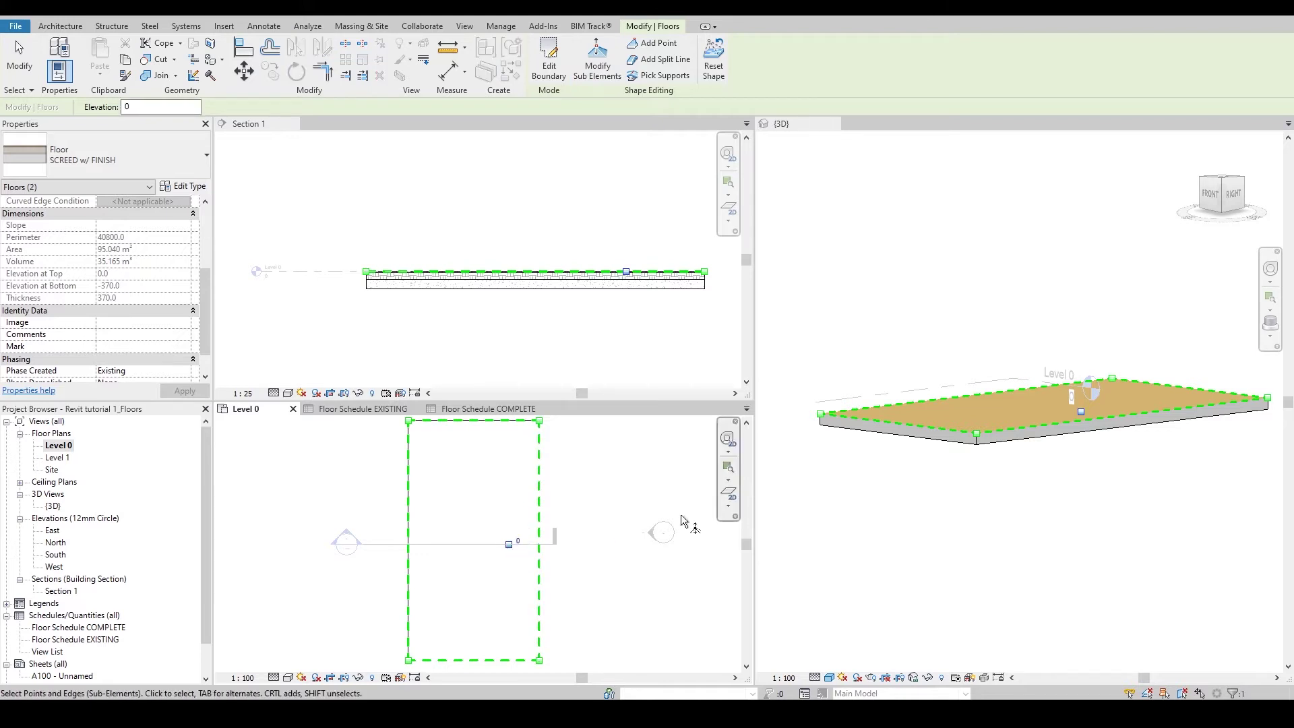
Step: Set the centre point's elevation to -100 and finish, checking the dip in Section 1
{"action": "left_click", "coordinate": [1078, 417]}
{"action": "left_click", "coordinate": [1084, 403]}
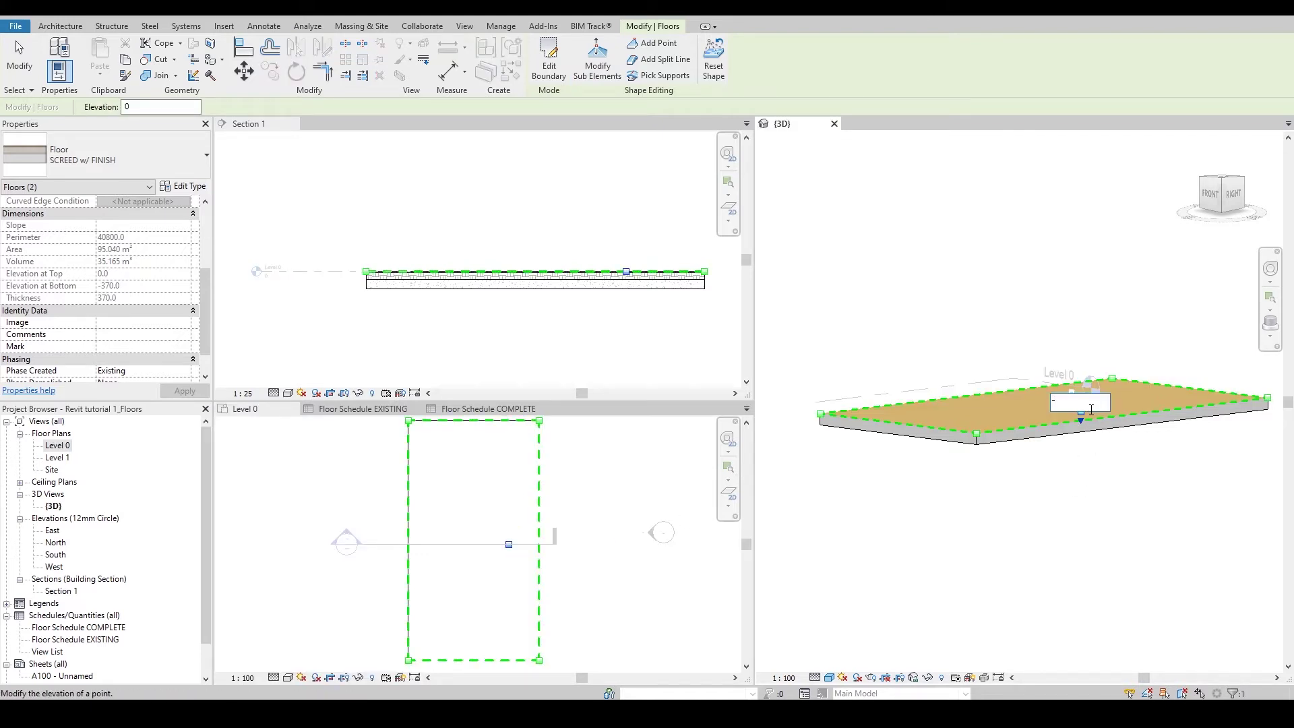
{"action": "type", "text": "-100"}
{"action": "key", "text": "Return"}
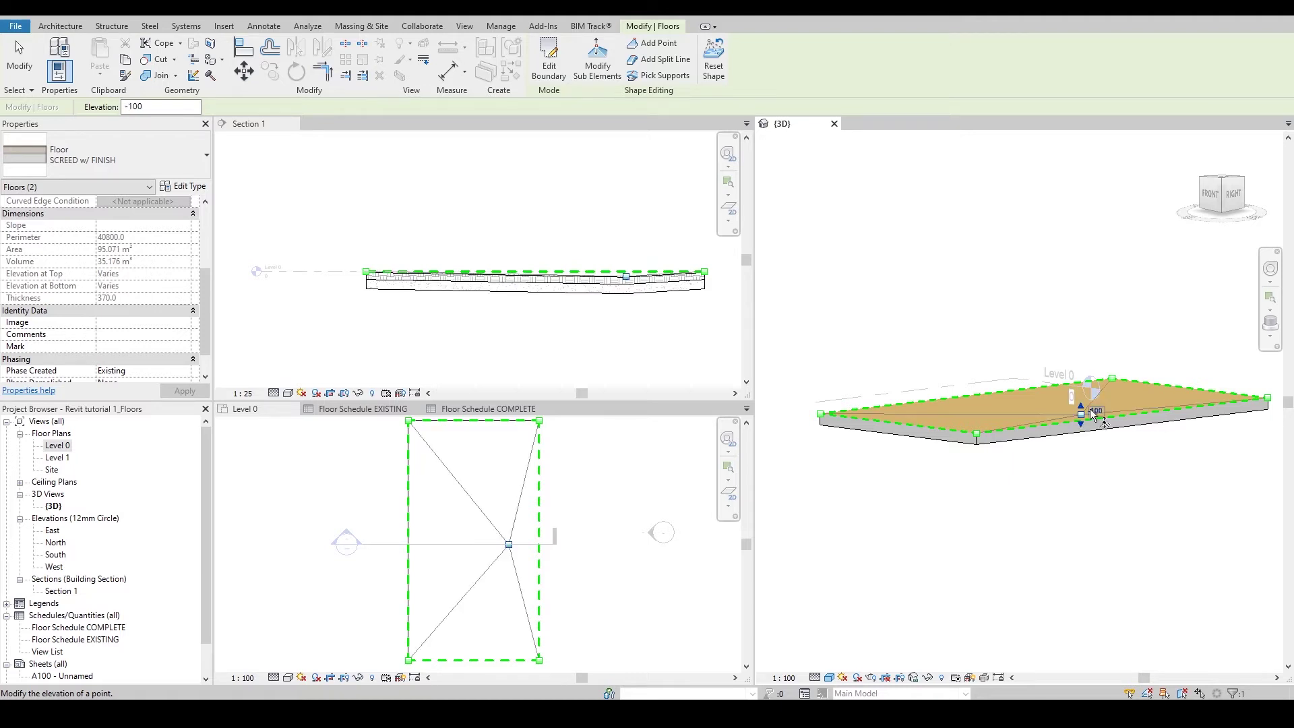
{"action": "left_click", "coordinate": [670, 318]}
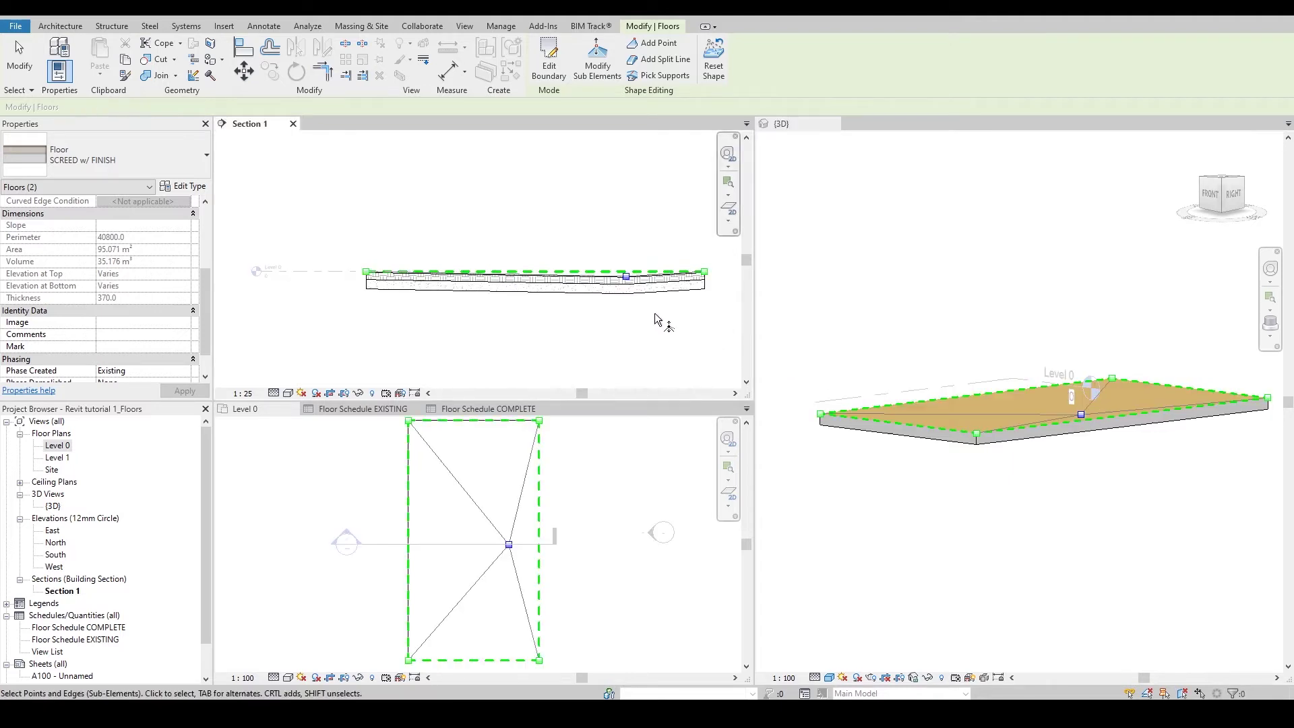
{"action": "scroll", "coordinate": [620, 310], "scroll_direction": "up", "scroll_amount": 4}
{"action": "key", "text": "Escape"}
{"action": "key", "text": "Escape"}
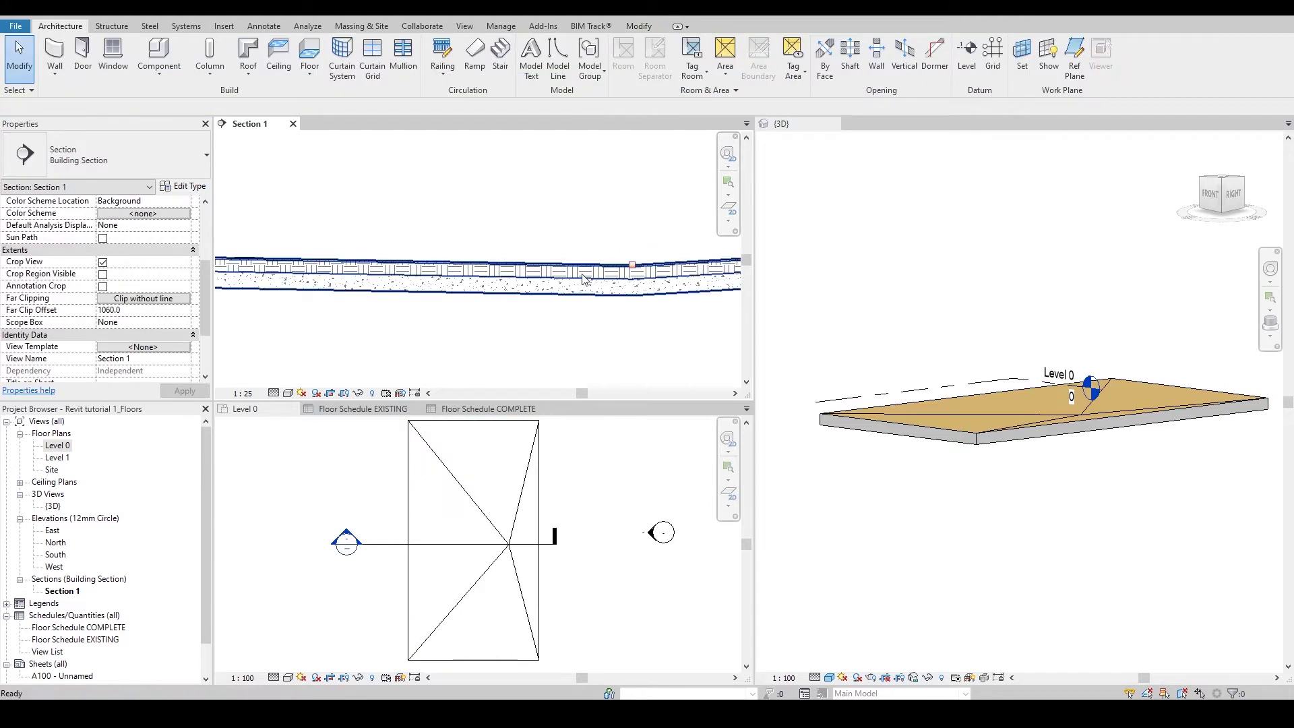
{"action": "scroll", "coordinate": [635, 279], "scroll_direction": "up", "scroll_amount": 3}
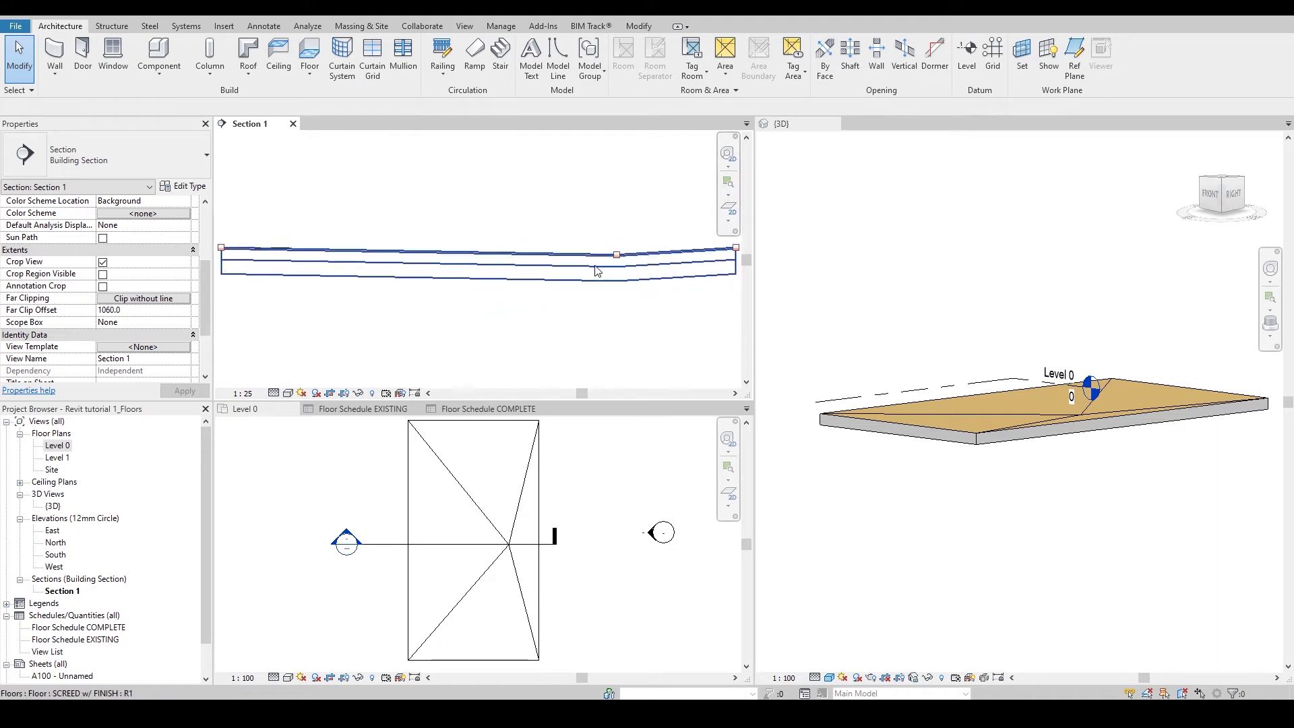
{"action": "scroll", "coordinate": [600, 269], "scroll_direction": "down", "scroll_amount": 1}
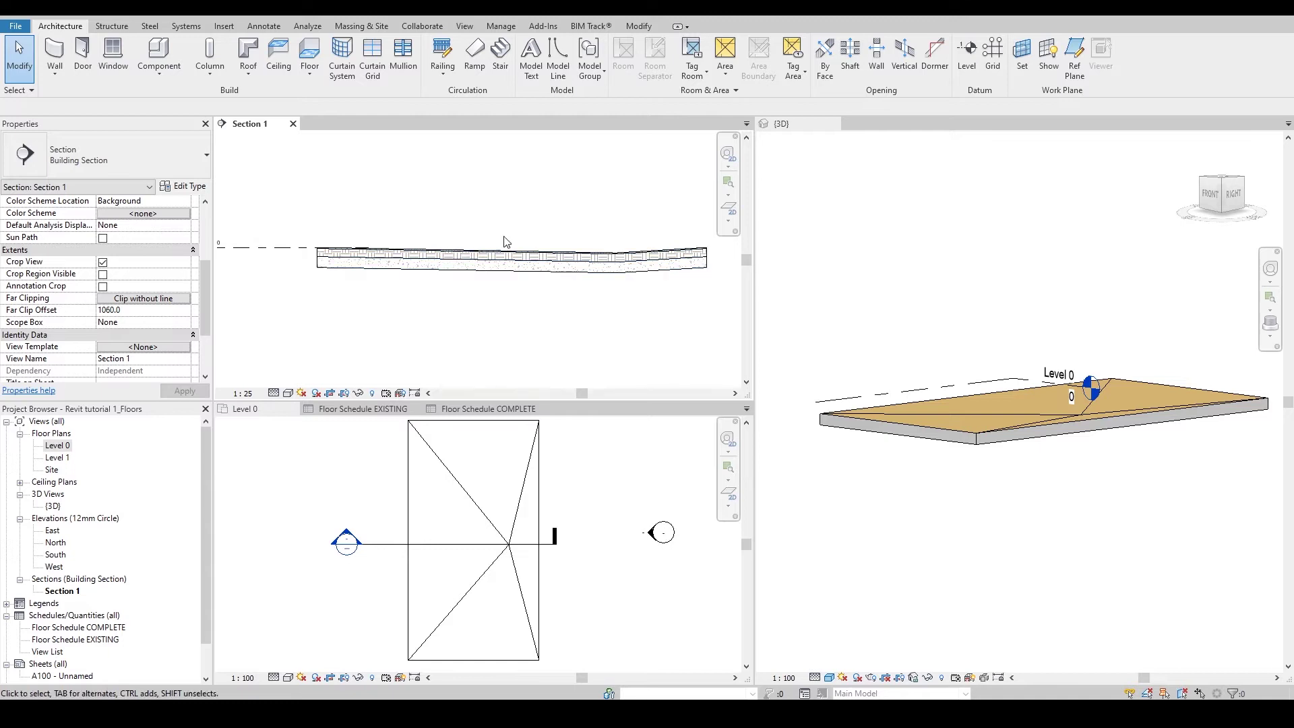
Step: Tick Variable on the concrete layer in the SCREED w/ FINISH type structure
{"action": "left_click", "coordinate": [328, 256]}
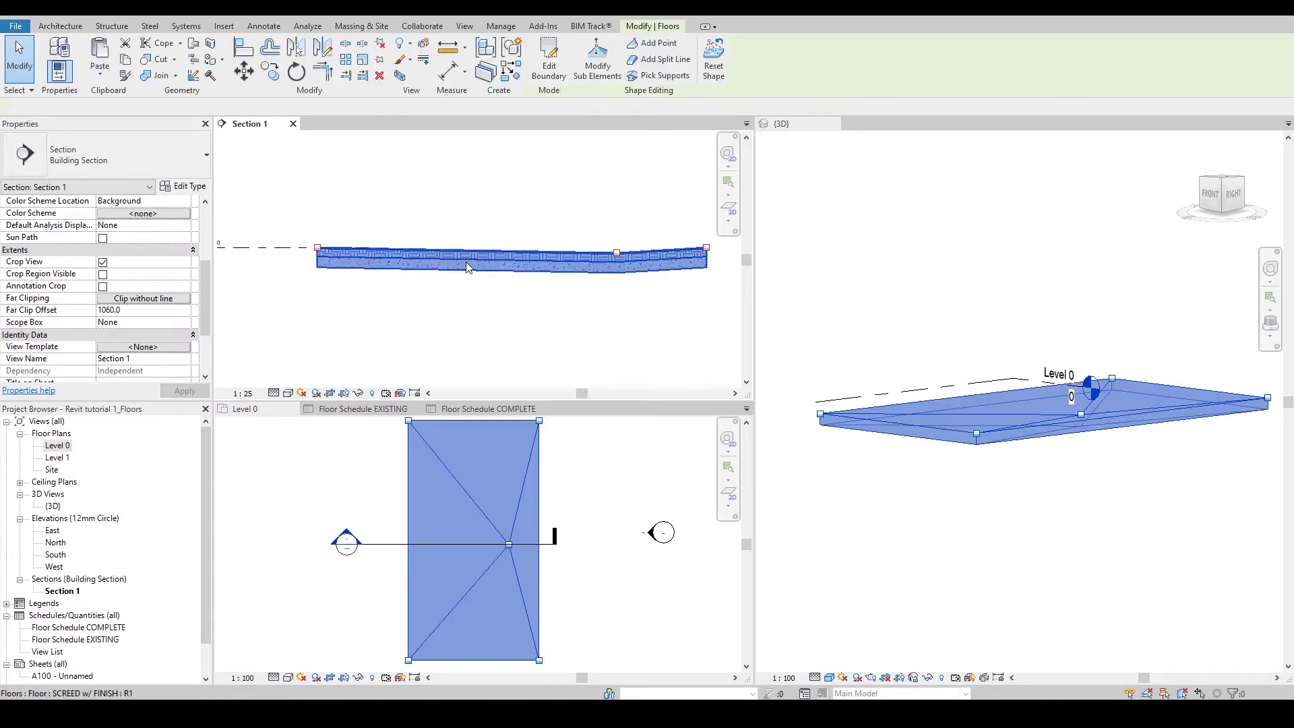
{"action": "left_click", "coordinate": [179, 188]}
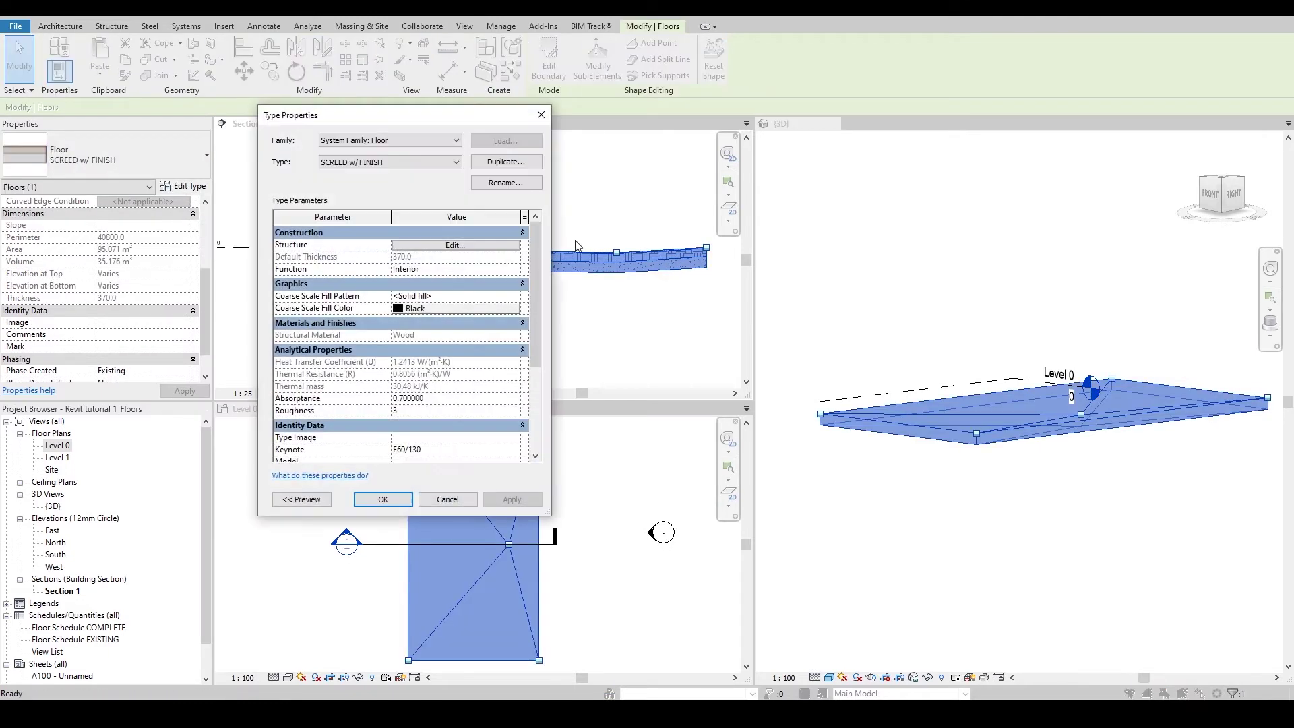
{"action": "left_click", "coordinate": [454, 246]}
{"action": "left_click", "coordinate": [501, 279]}
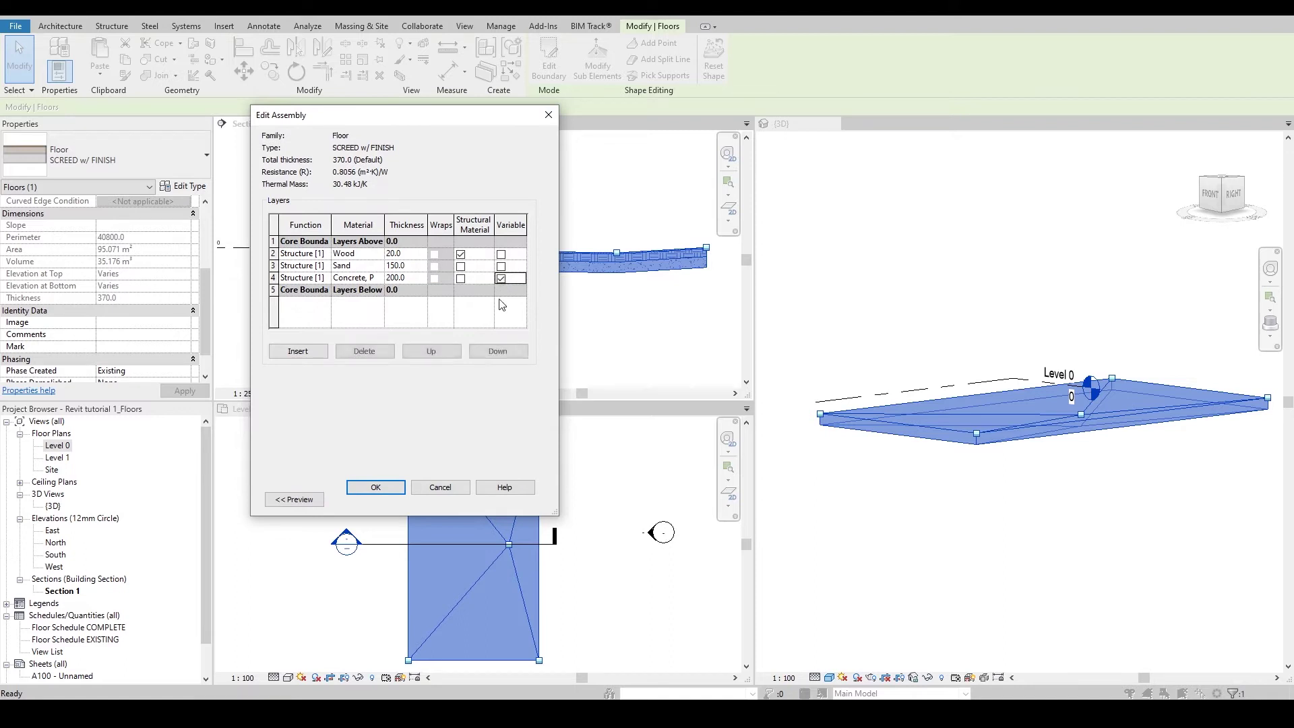
{"action": "left_click", "coordinate": [376, 487]}
{"action": "left_click", "coordinate": [383, 499]}
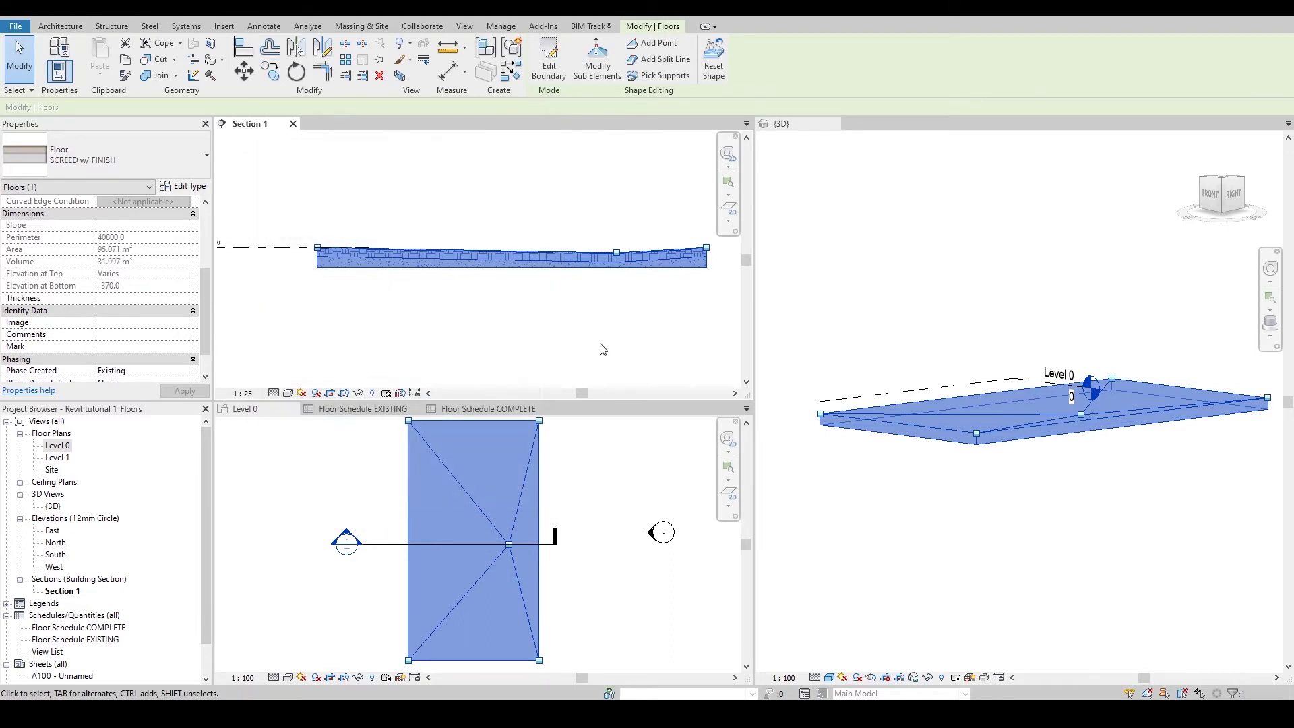
{"action": "left_click", "coordinate": [543, 298]}
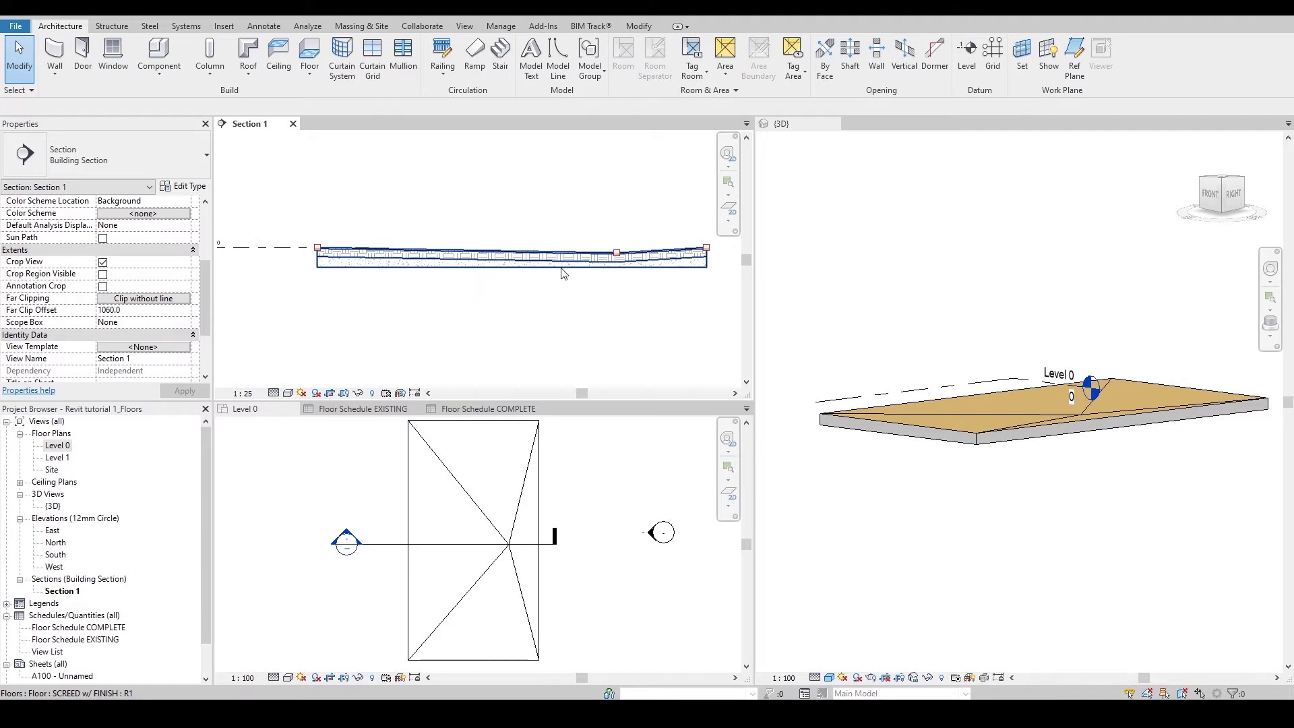
{"action": "left_click", "coordinate": [525, 271]}
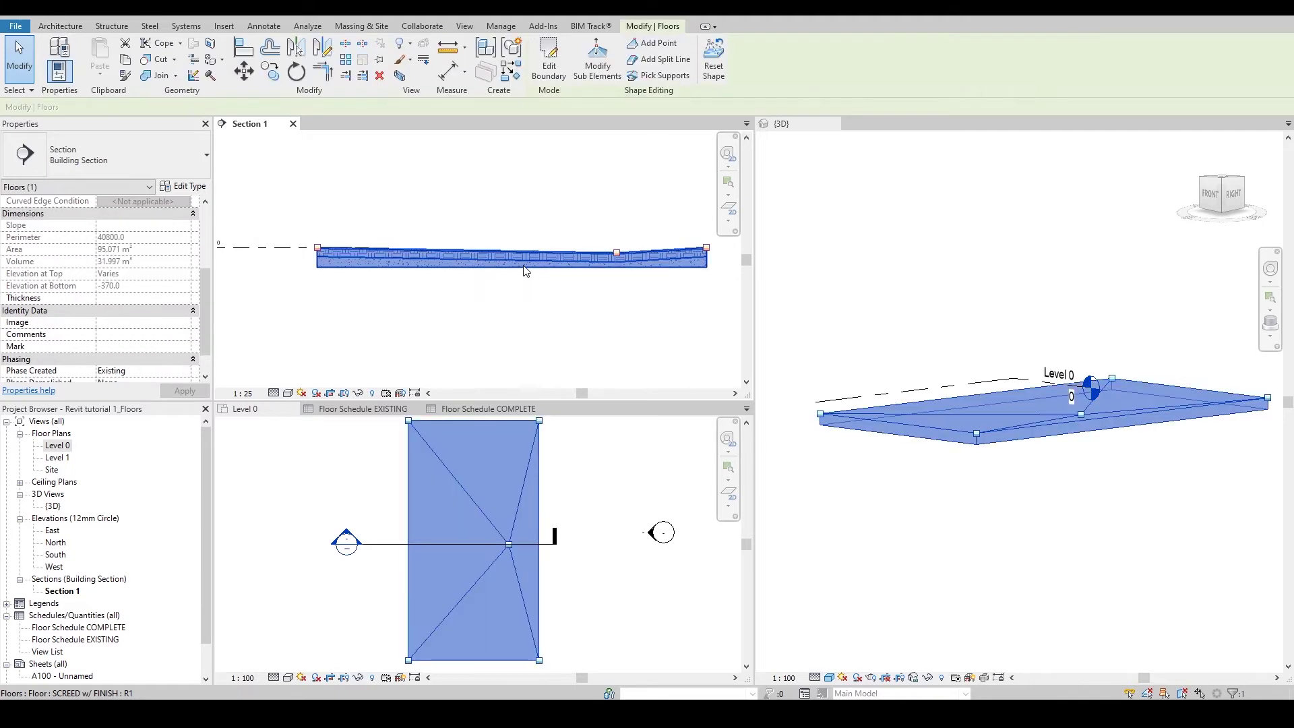
{"action": "left_click", "coordinate": [192, 191]}
{"action": "left_click", "coordinate": [477, 252]}
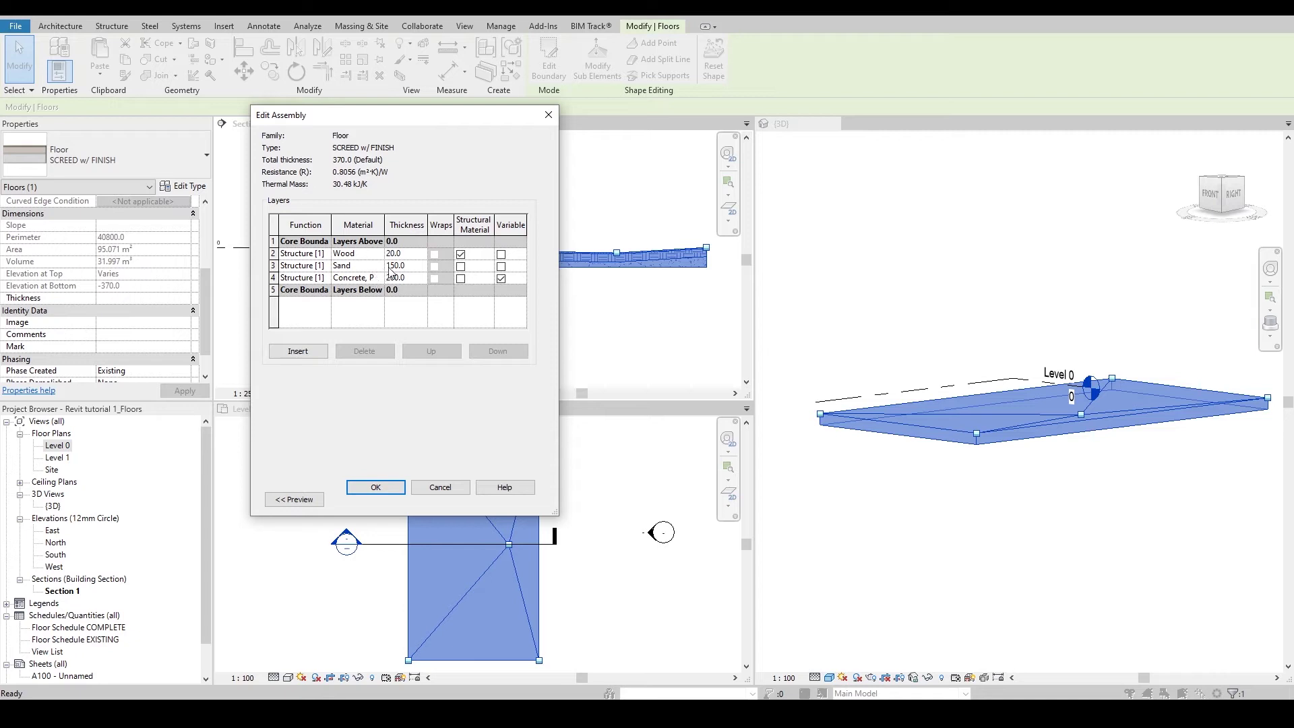
{"action": "left_click", "coordinate": [376, 486]}
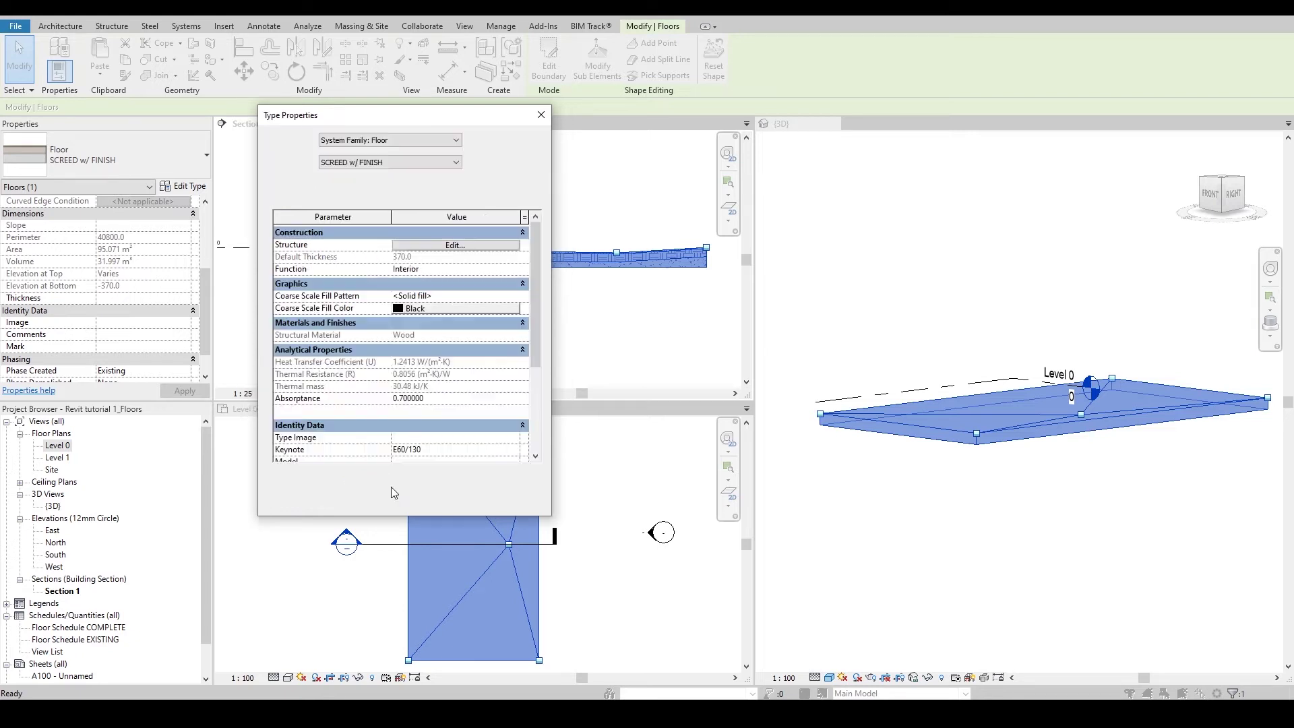
{"action": "left_click", "coordinate": [382, 499]}
{"action": "left_click", "coordinate": [601, 317]}
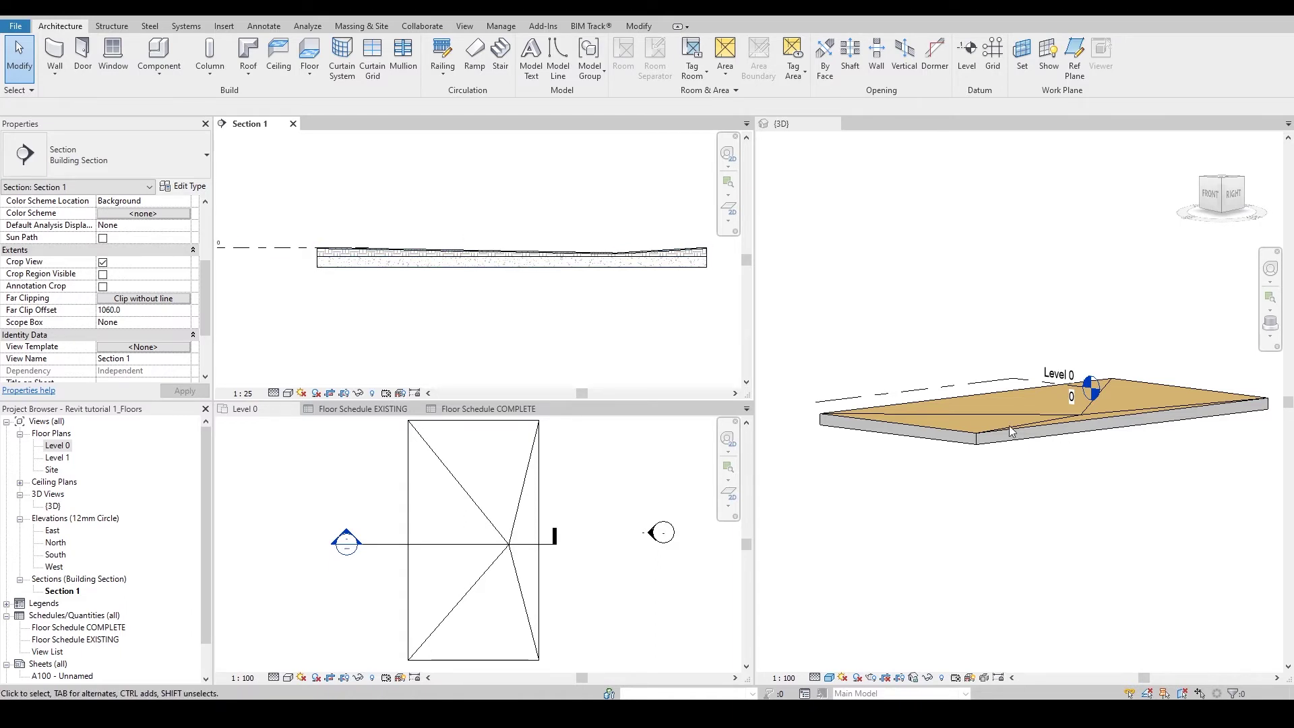
{"action": "left_click", "coordinate": [548, 254]}
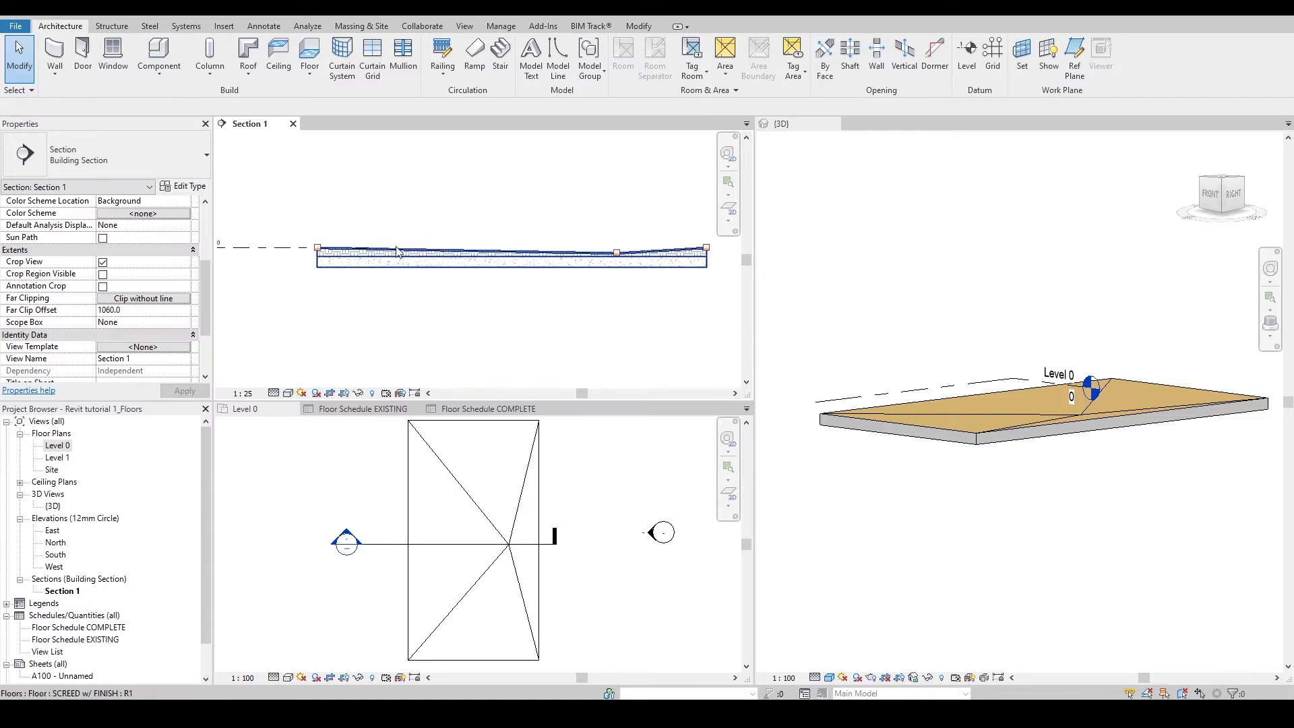
Step: Draw a roughly 5100 × 6000 rectangular floor over the left part of the existing slab
{"action": "key", "text": "Escape"}
{"action": "left_click", "coordinate": [966, 448]}
{"action": "left_click", "coordinate": [584, 512]}
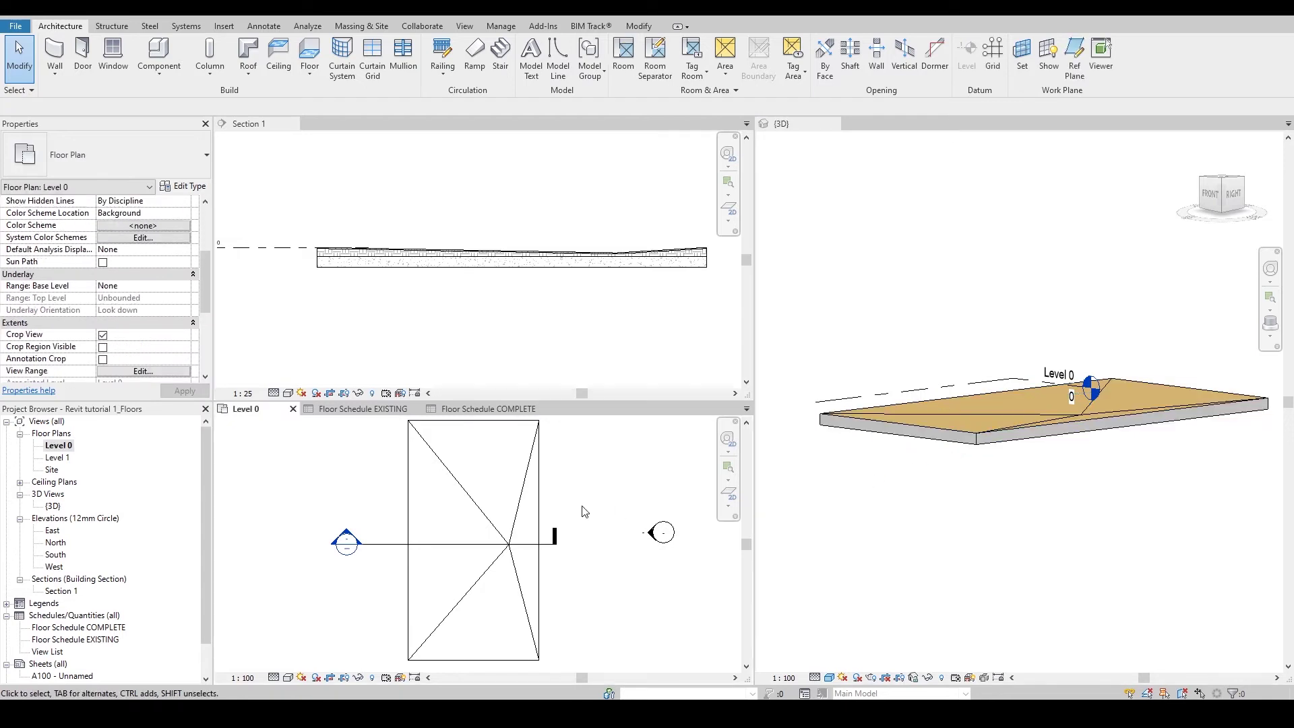
{"action": "left_click", "coordinate": [310, 54]}
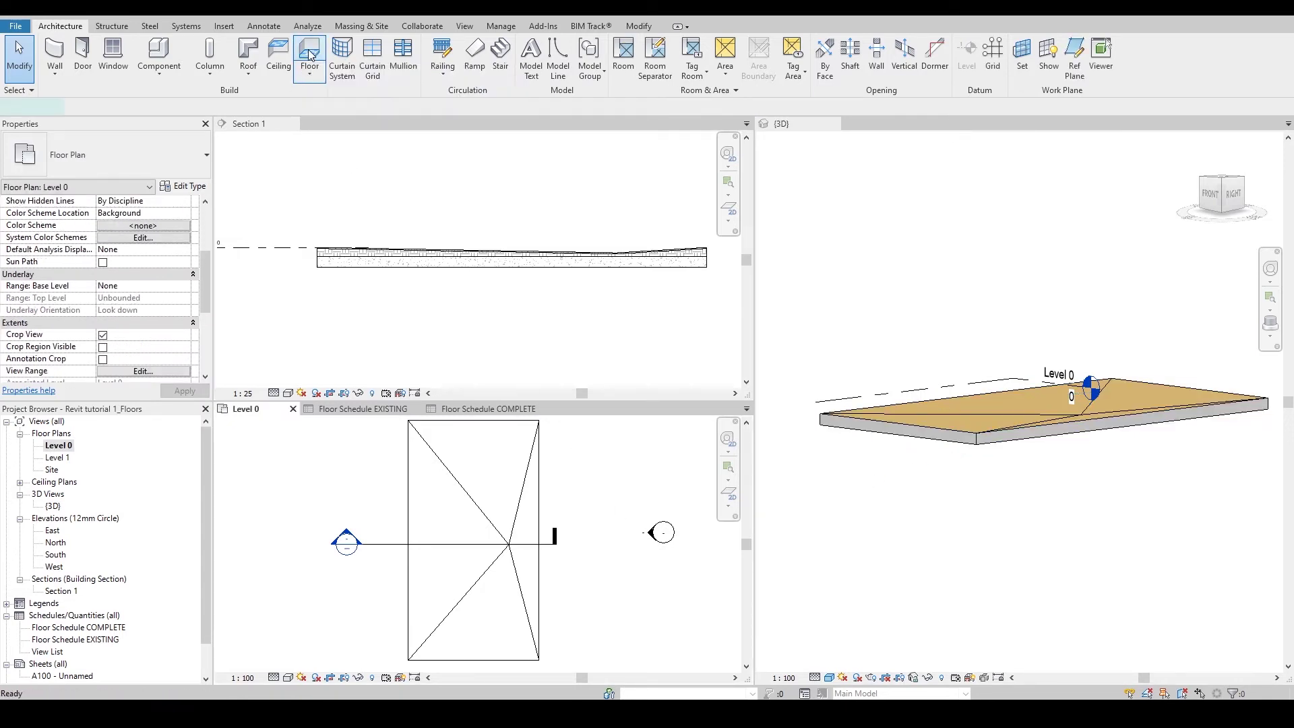
{"action": "left_click", "coordinate": [654, 46]}
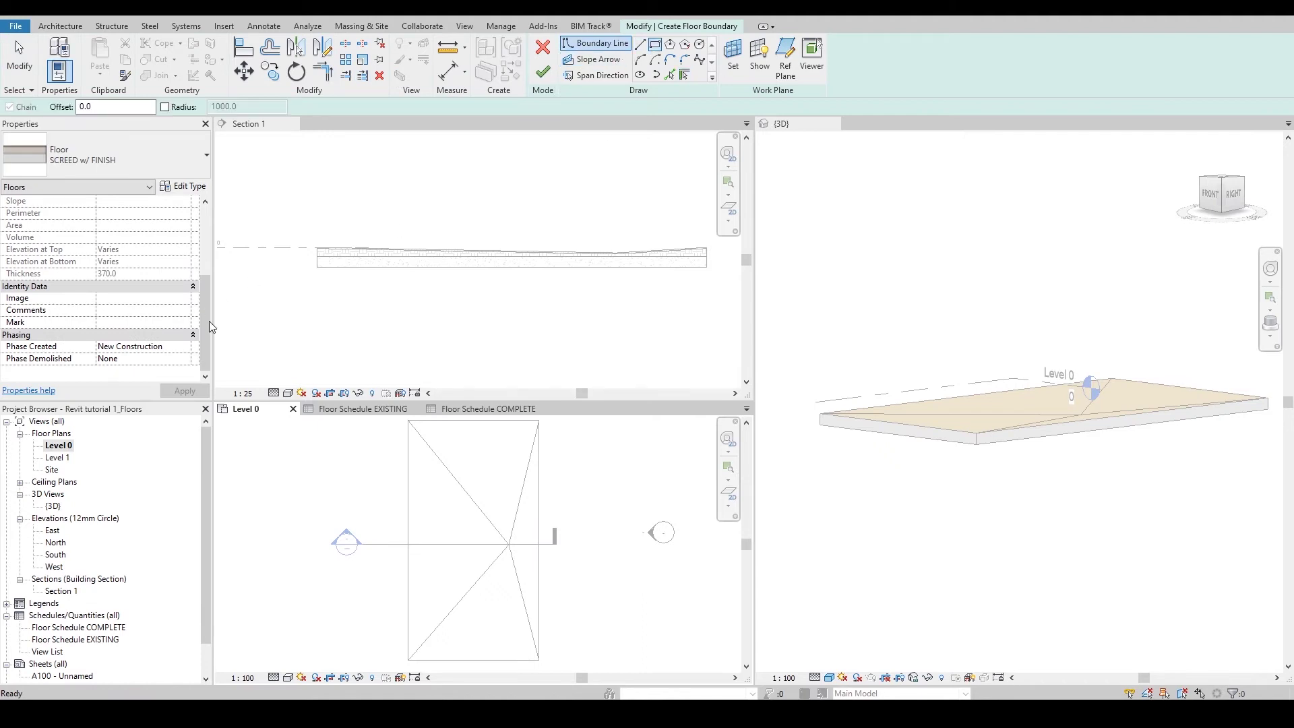
{"action": "left_click", "coordinate": [408, 492]}
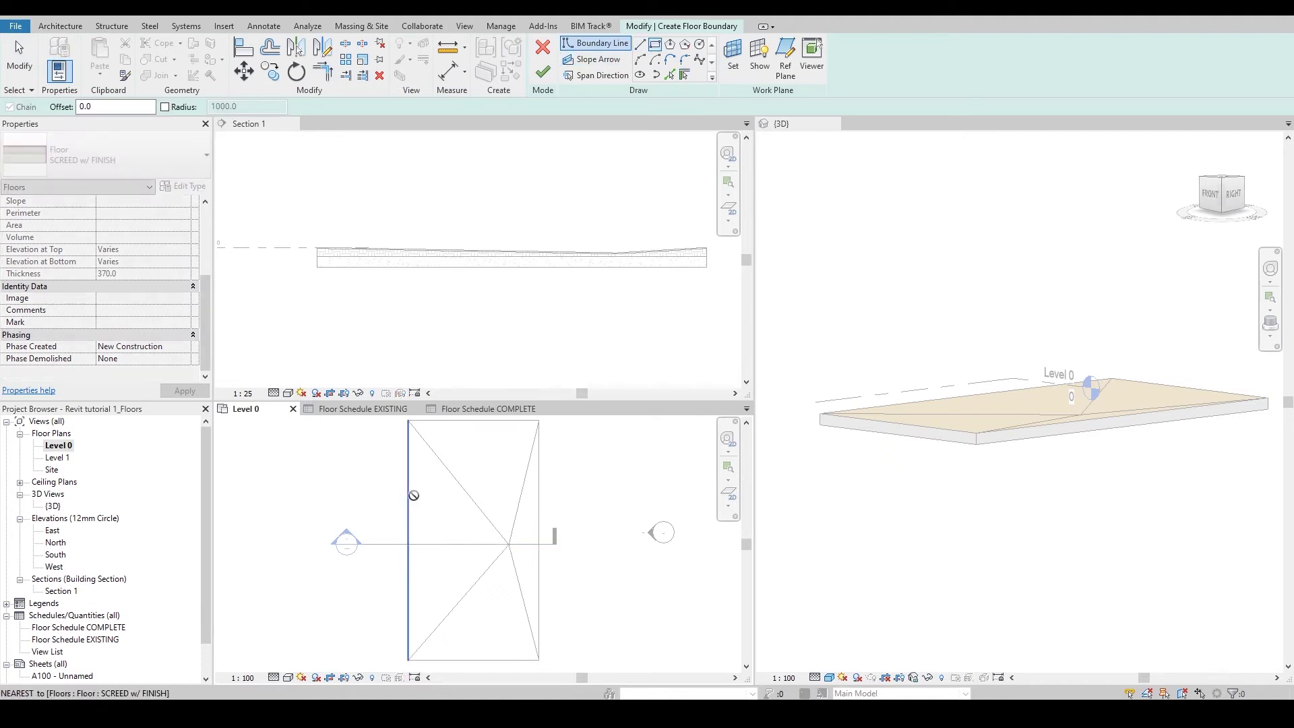
{"action": "left_click", "coordinate": [500, 615]}
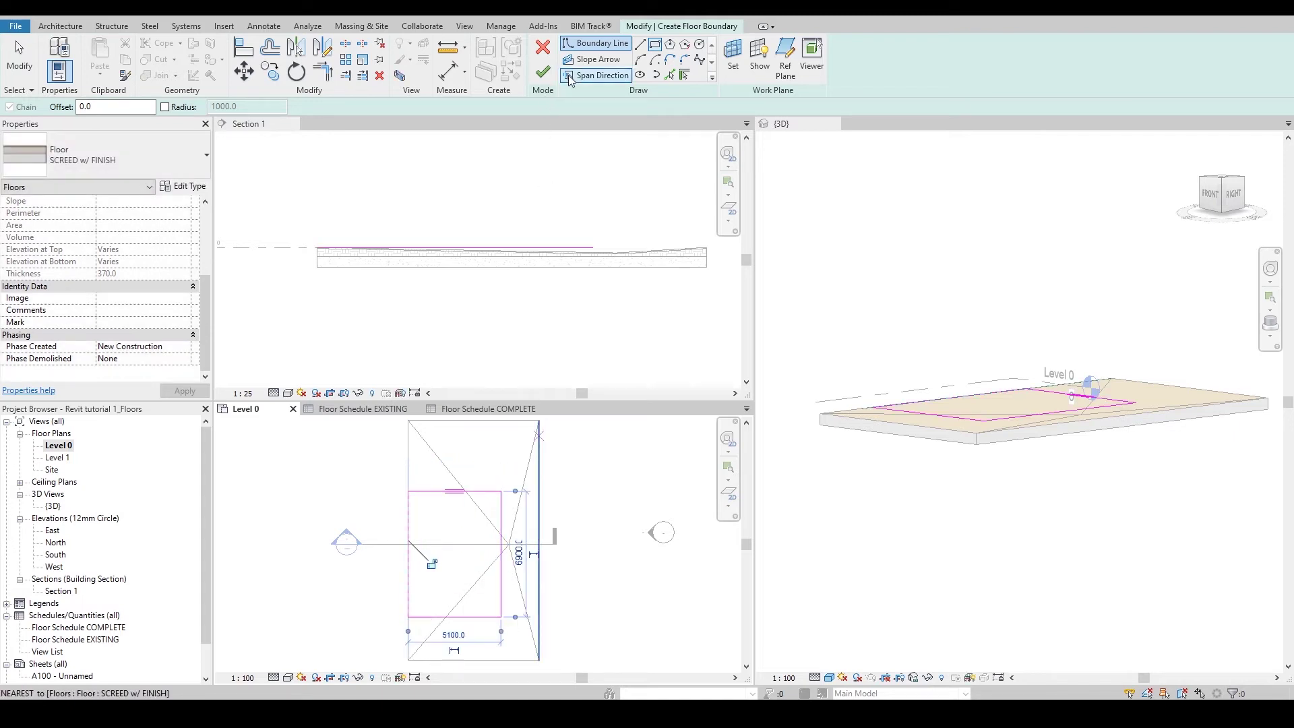
{"action": "left_click", "coordinate": [543, 73]}
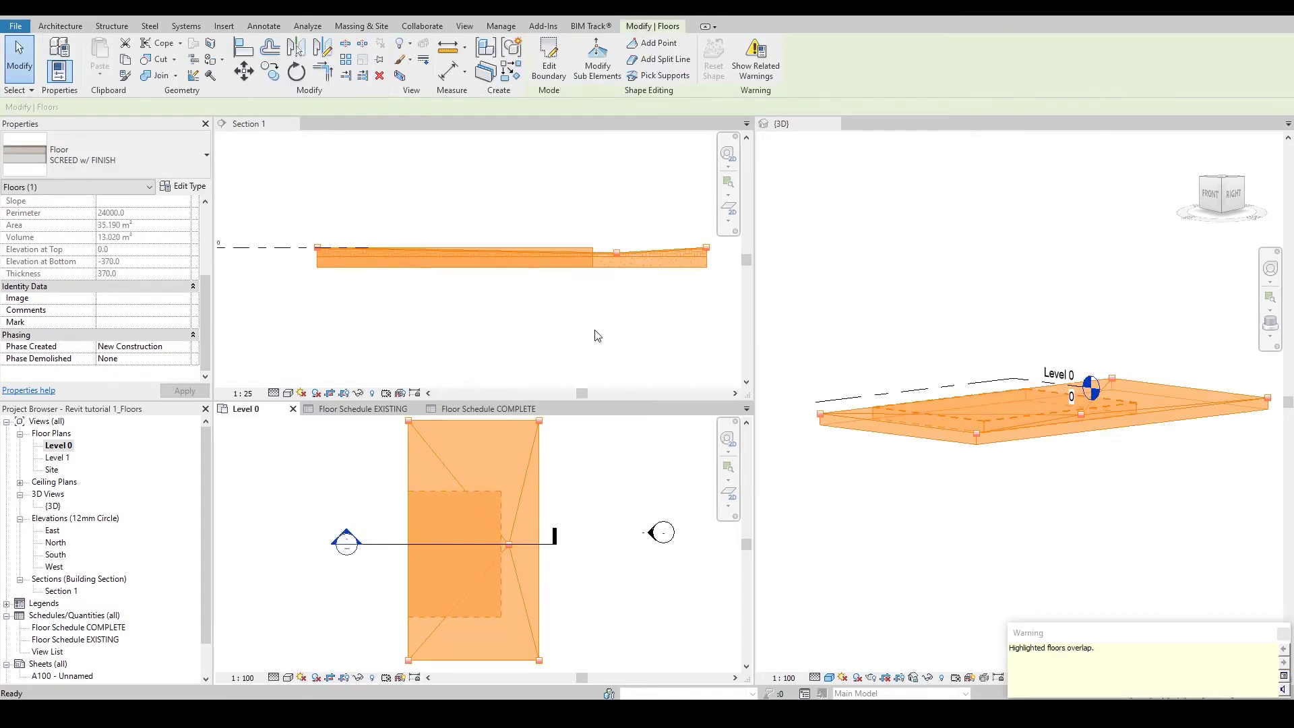
{"action": "left_click", "coordinate": [631, 364]}
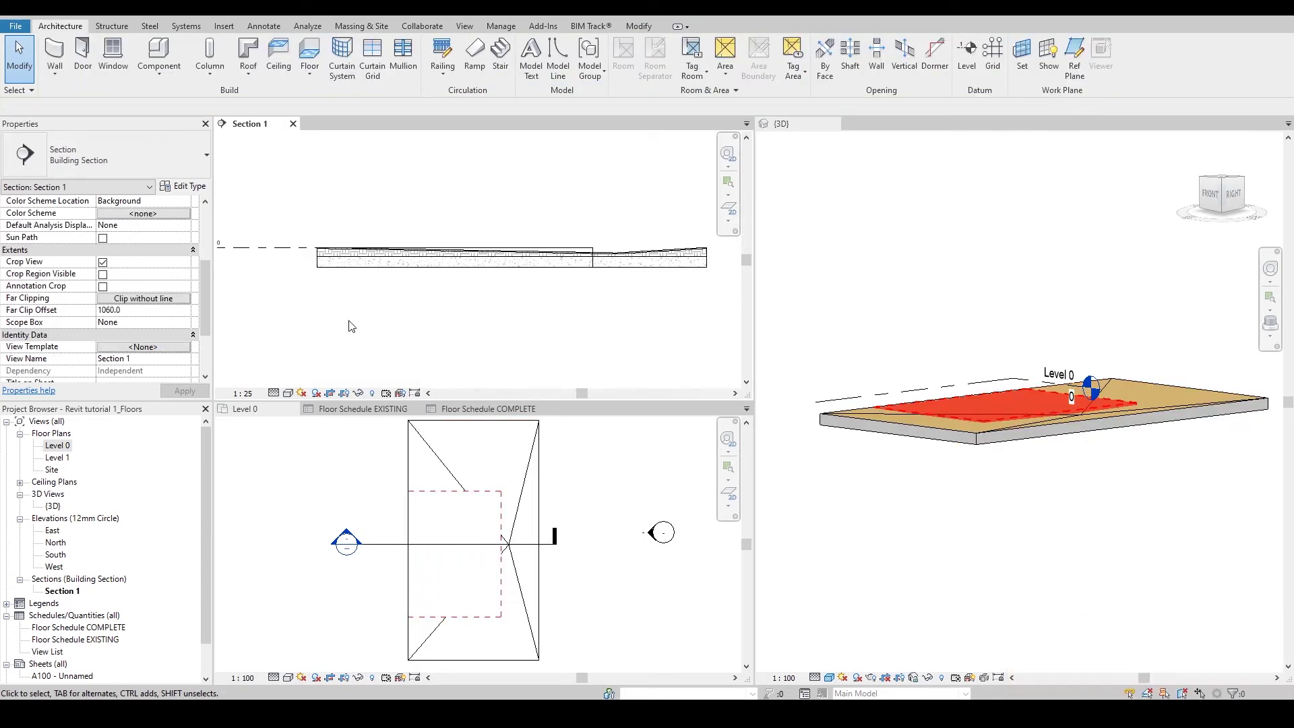
Step: Set the 3D view's Phase Filter to Show Complete
{"action": "scroll", "coordinate": [178, 338], "scroll_direction": "down", "scroll_amount": 3}
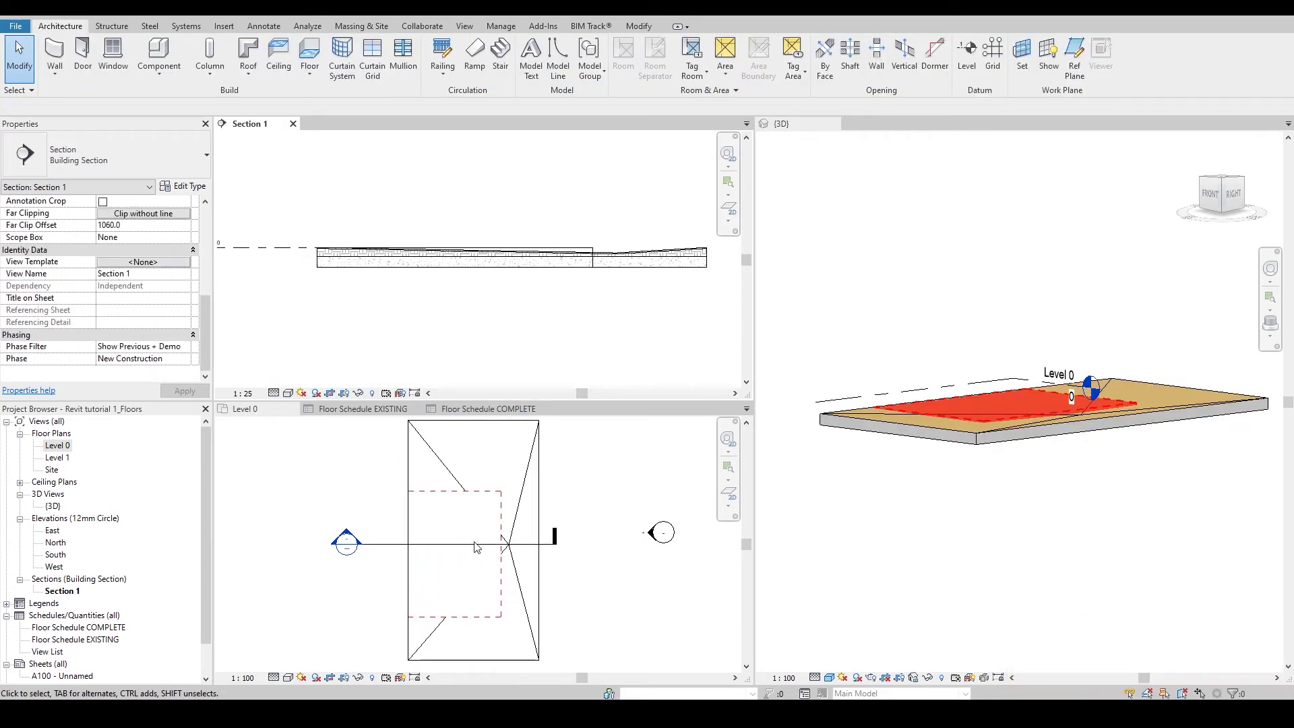
{"action": "left_click", "coordinate": [923, 351]}
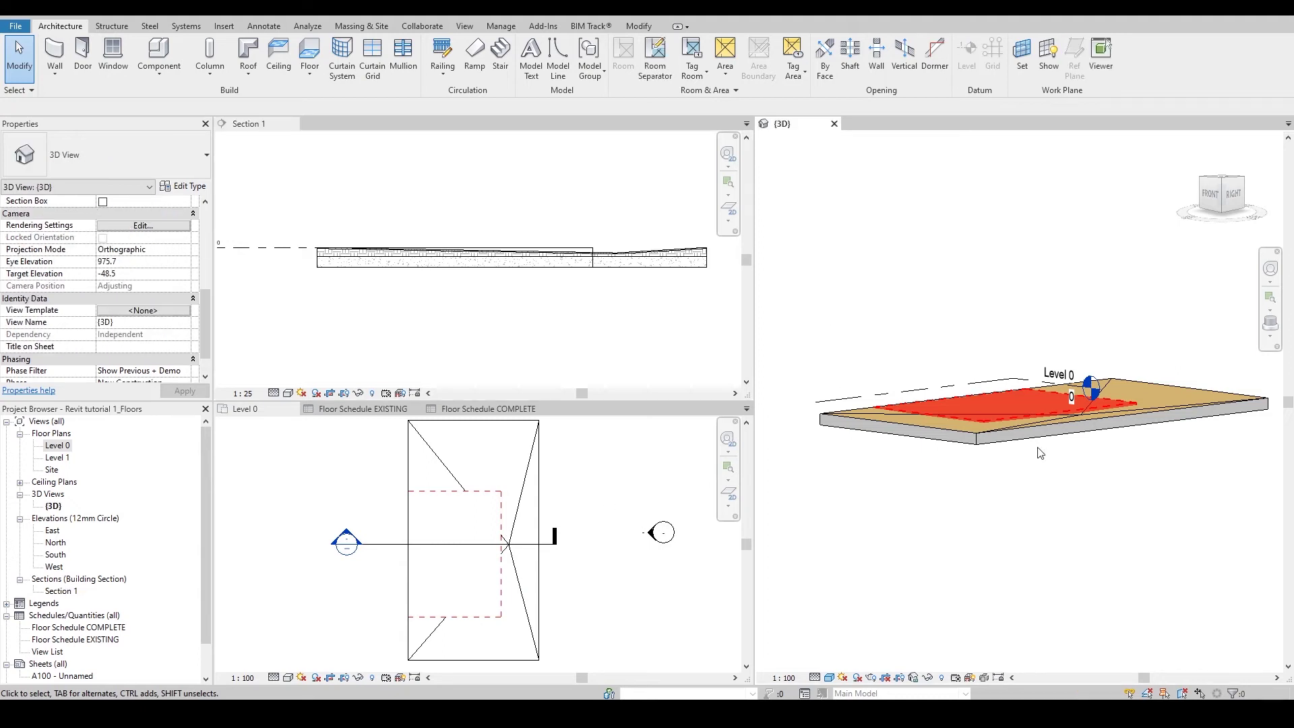
{"action": "scroll", "coordinate": [1009, 433], "scroll_direction": "up", "scroll_amount": 5}
{"action": "scroll", "coordinate": [149, 303], "scroll_direction": "down", "scroll_amount": 1}
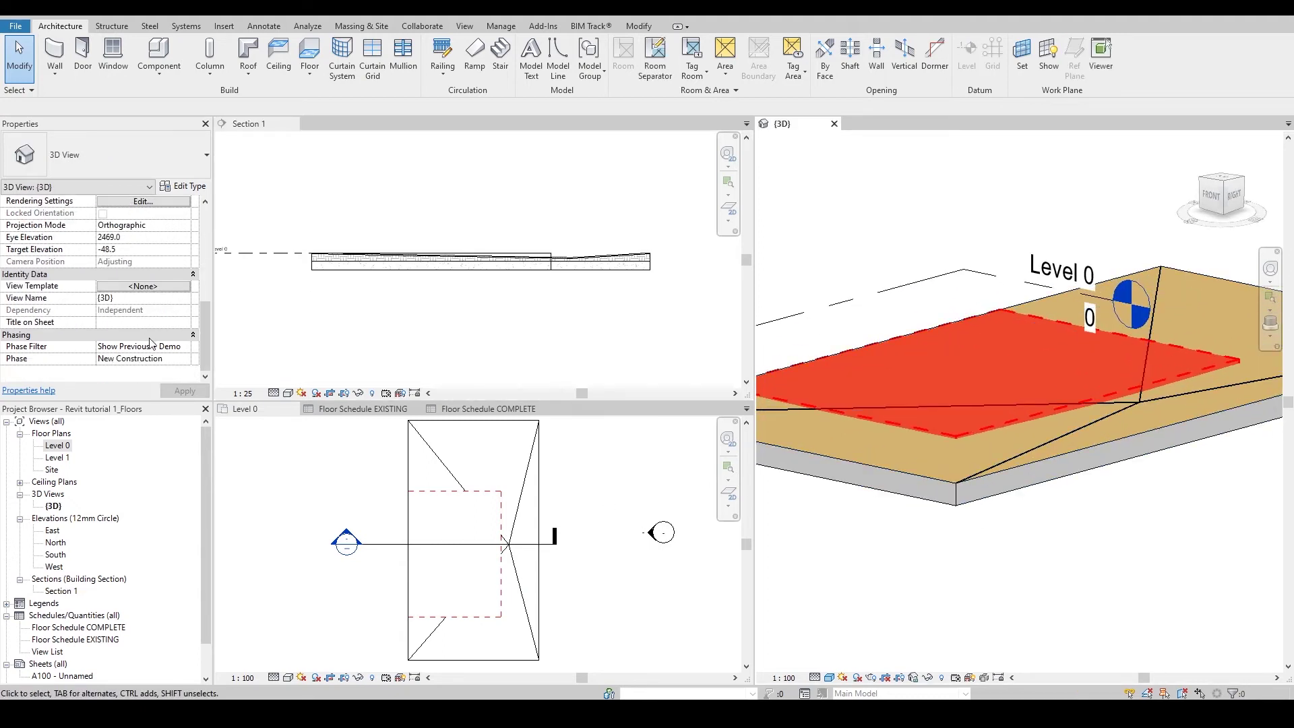
{"action": "left_click", "coordinate": [186, 346]}
{"action": "left_click", "coordinate": [126, 358]}
{"action": "middle_click_drag", "start_coordinate": [1042, 522], "coordinate": [1101, 504], "text": "shift"}
Step: Change the new floor's type to SCREED, 200 thick
{"action": "left_click", "coordinate": [1209, 395]}
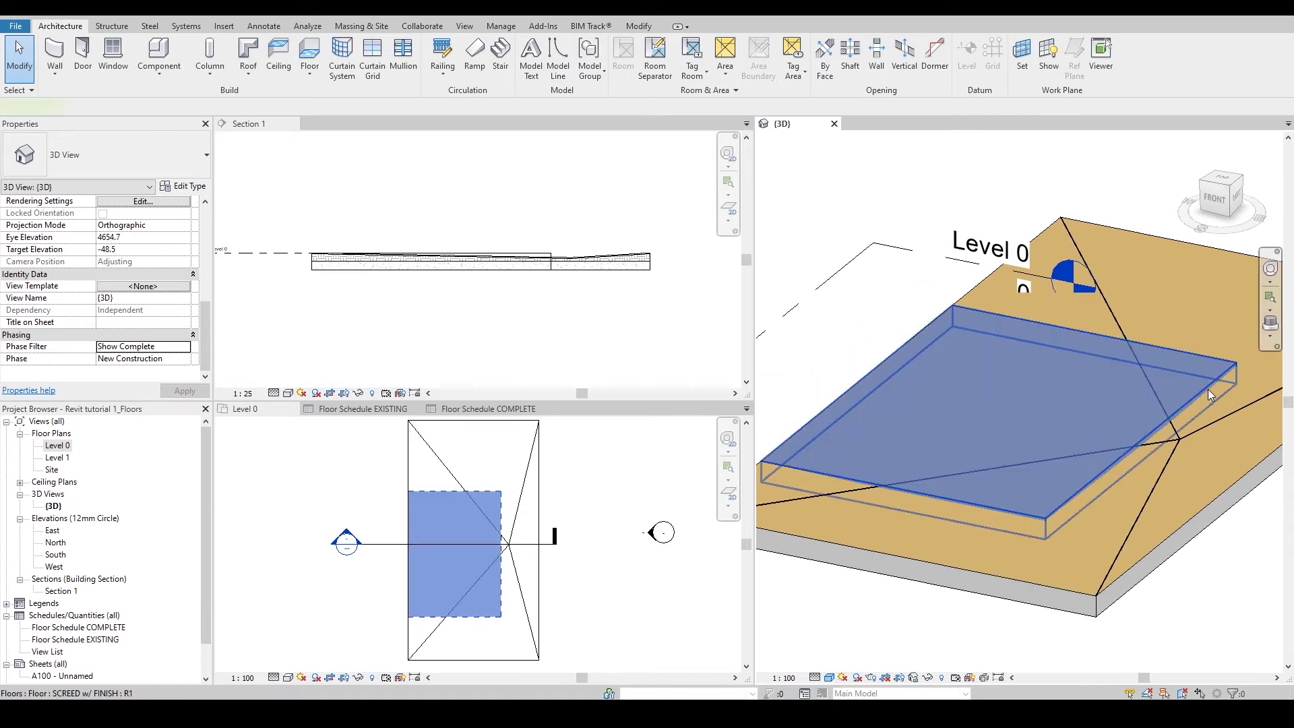
{"action": "left_click", "coordinate": [163, 167]}
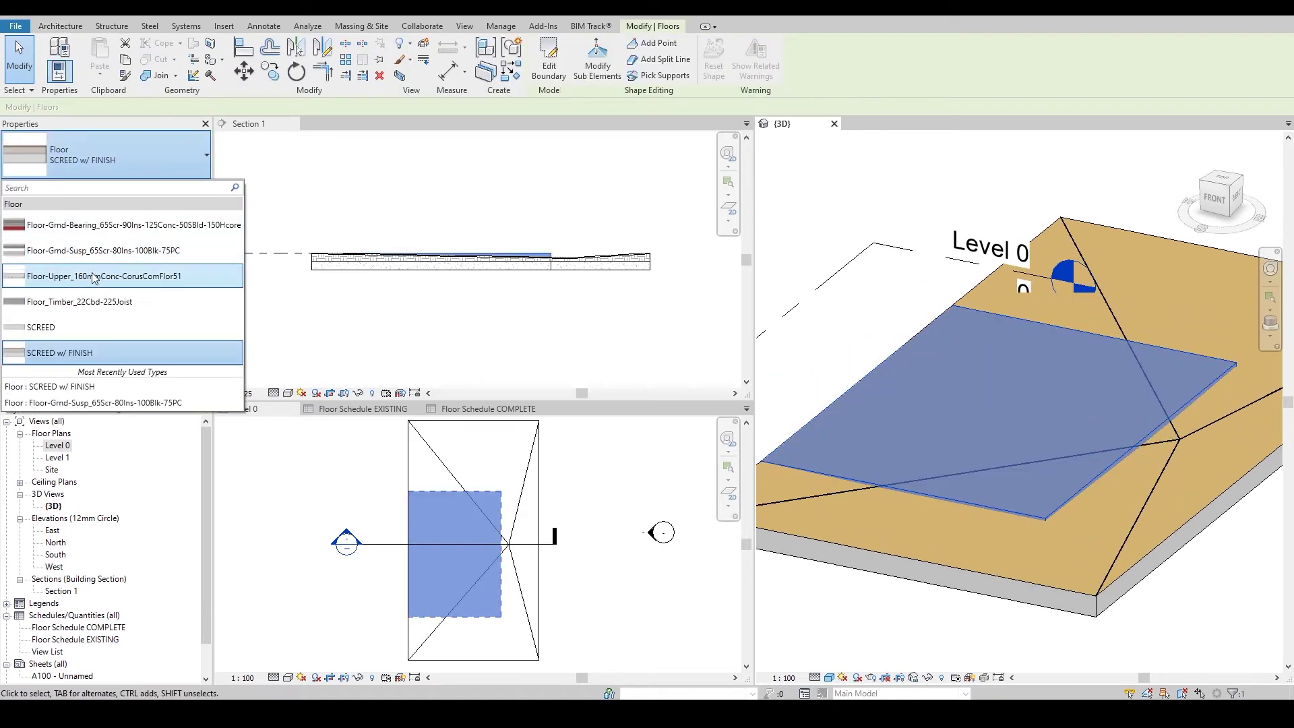
{"action": "left_click", "coordinate": [108, 327]}
{"action": "scroll", "coordinate": [1176, 574], "scroll_direction": "down", "scroll_amount": 3}
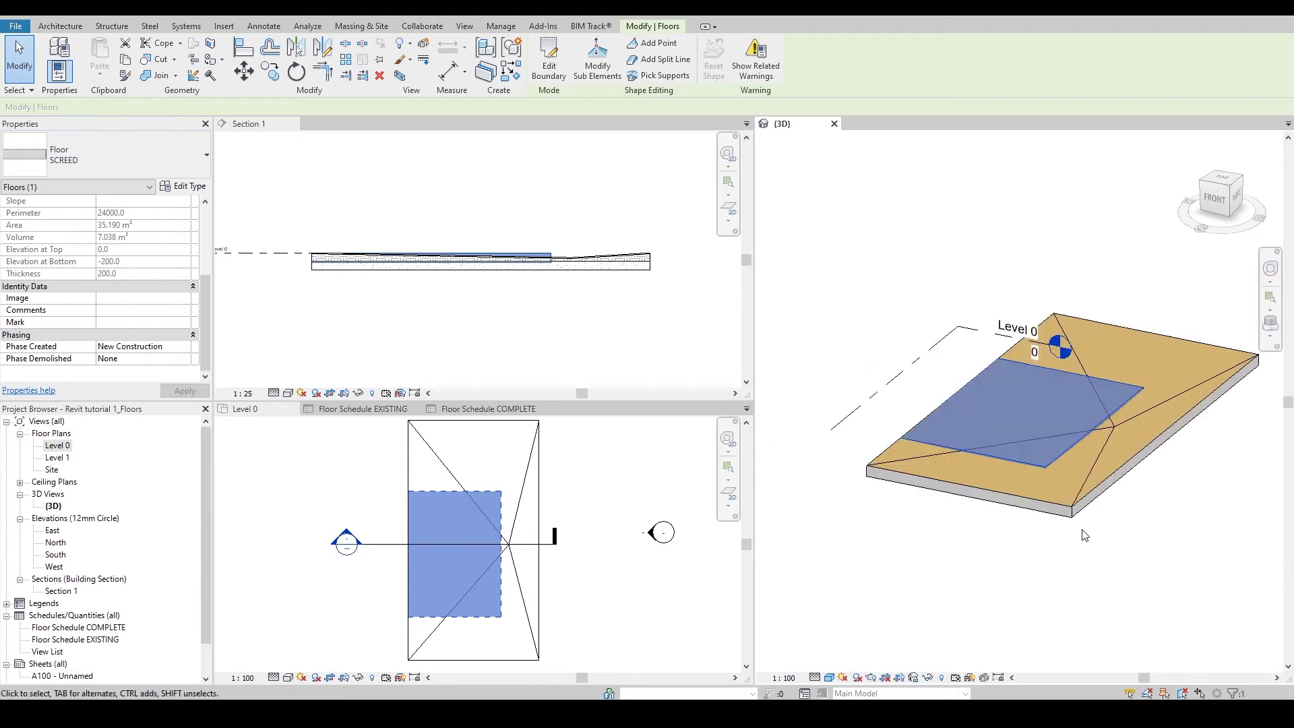
{"action": "left_click", "coordinate": [1184, 569]}
{"action": "middle_click_drag", "start_coordinate": [1193, 564], "coordinate": [1135, 523], "text": "shift"}
{"action": "scroll", "coordinate": [1129, 521], "scroll_direction": "up", "scroll_amount": 3}
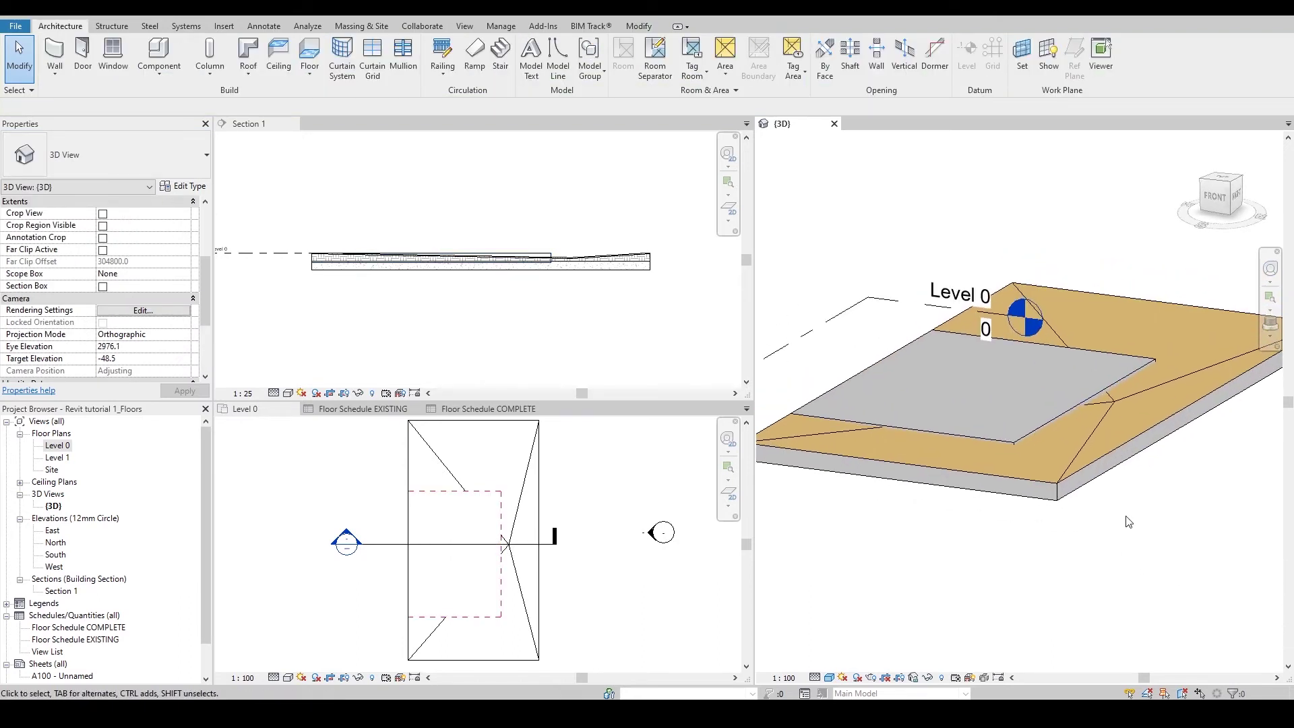
Step: Join Geometry between the existing sloped floor and the SCREED floor
{"action": "left_click", "coordinate": [1042, 438]}
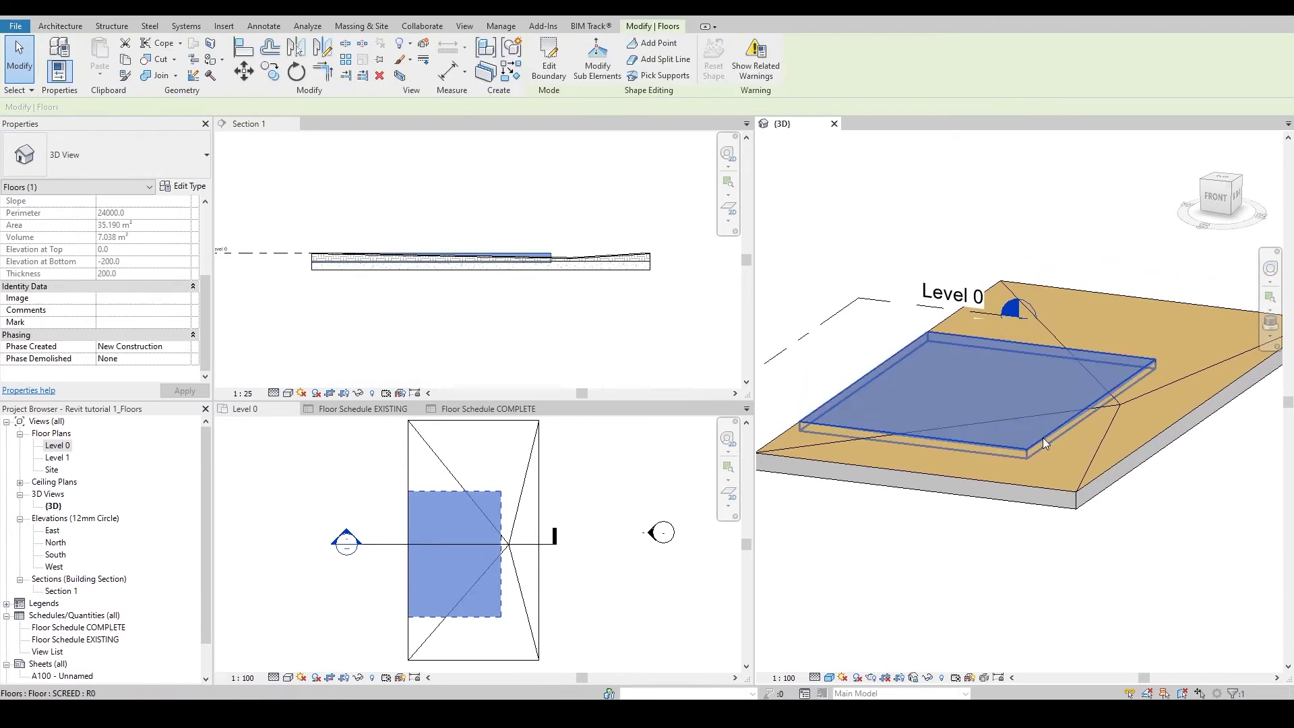
{"action": "left_click", "coordinate": [1042, 497]}
{"action": "left_click", "coordinate": [1025, 481]}
{"action": "middle_click_drag", "start_coordinate": [1026, 481], "coordinate": [1004, 484], "text": "shift"}
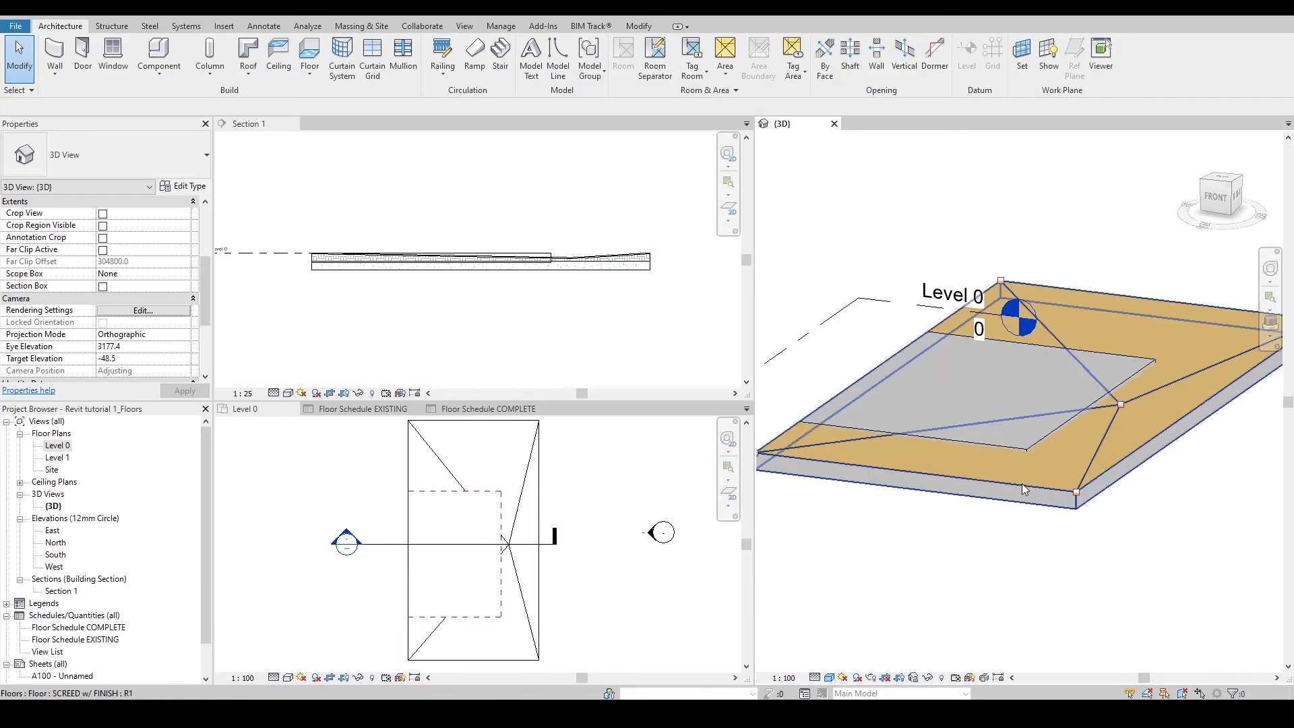
{"action": "left_click", "coordinate": [653, 30]}
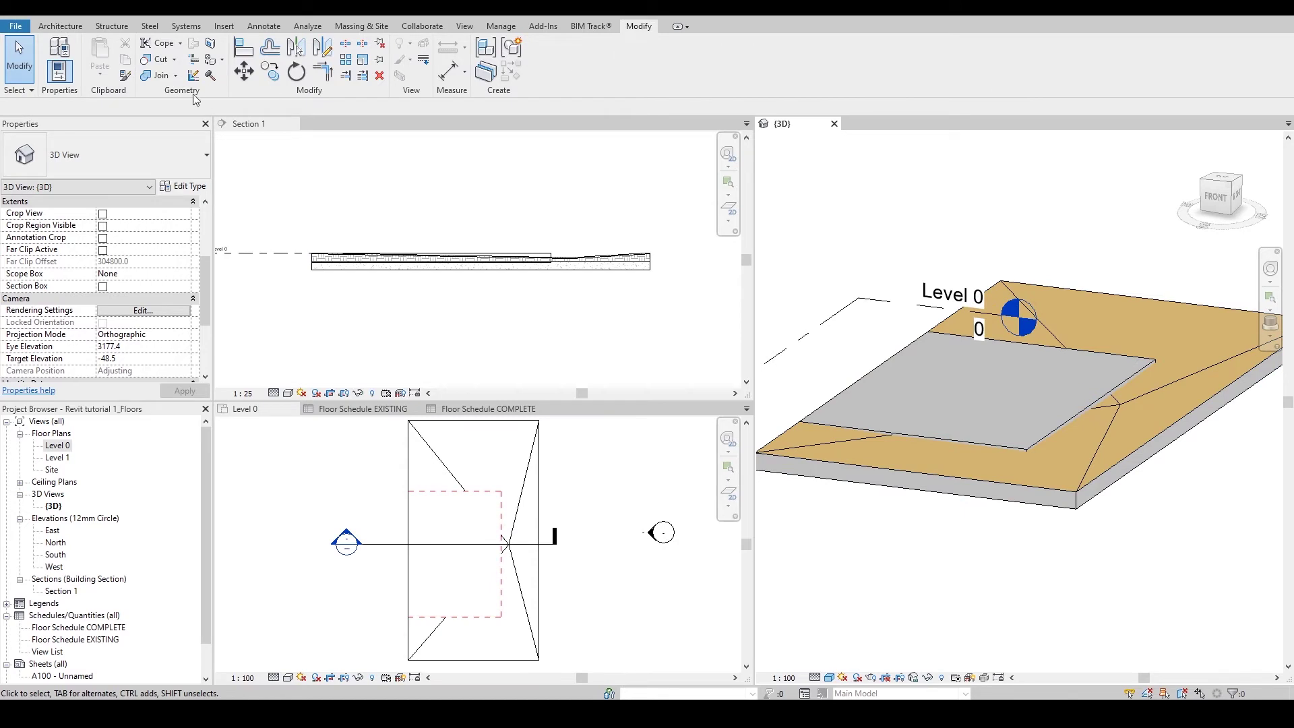
{"action": "left_click", "coordinate": [160, 76]}
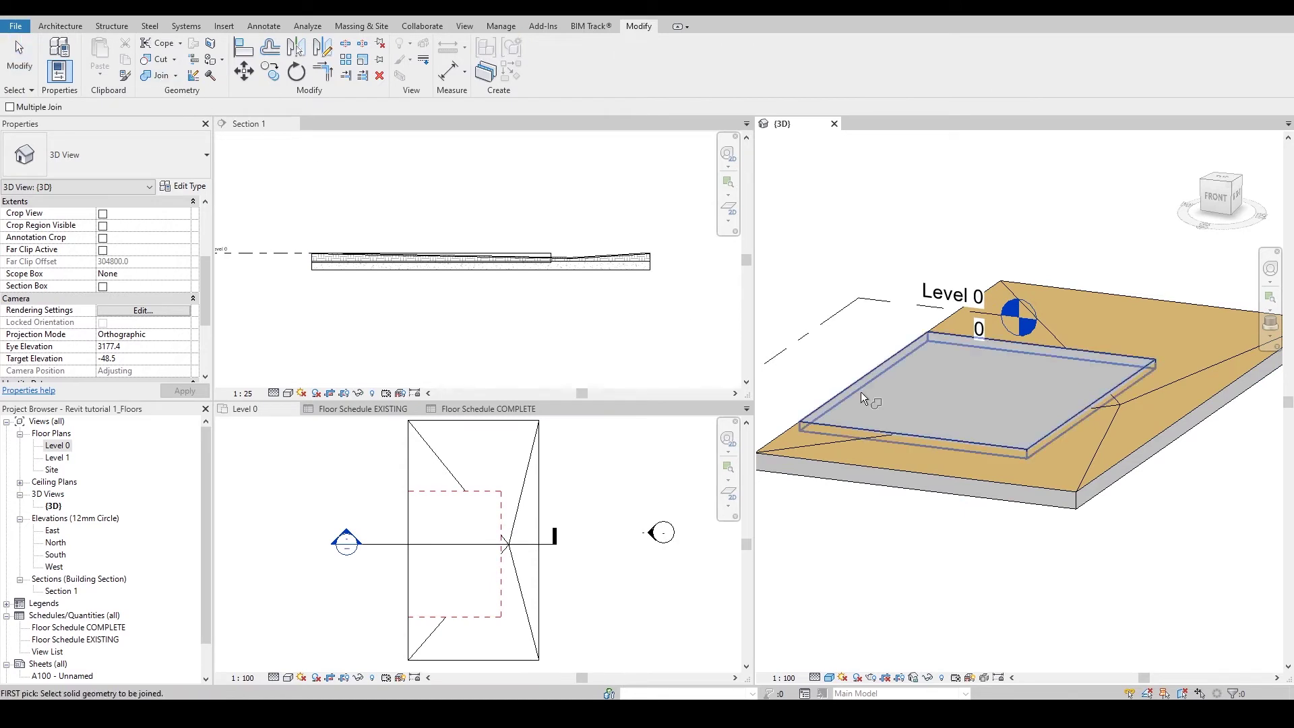
{"action": "left_click", "coordinate": [1049, 494]}
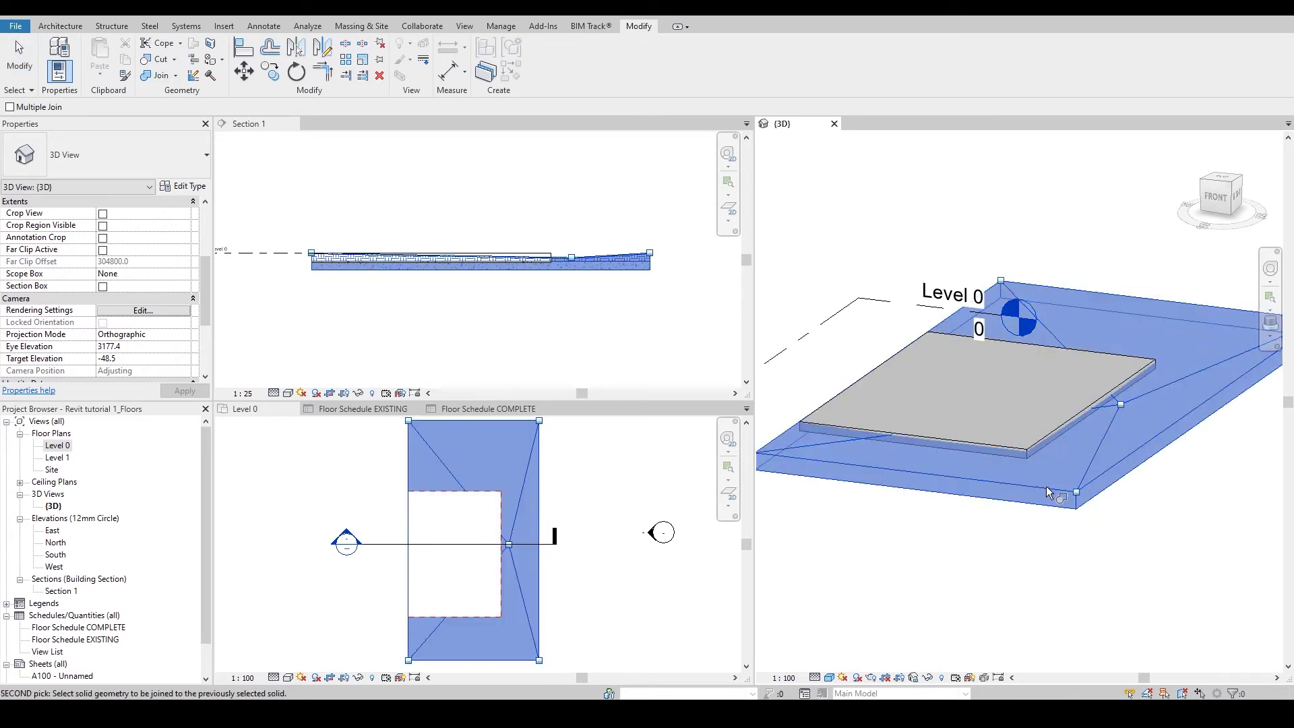
{"action": "left_click", "coordinate": [1017, 443]}
{"action": "middle_click_drag", "start_coordinate": [1025, 521], "coordinate": [1041, 483], "text": "shift"}
{"action": "scroll", "coordinate": [1095, 430], "scroll_direction": "up", "scroll_amount": 5}
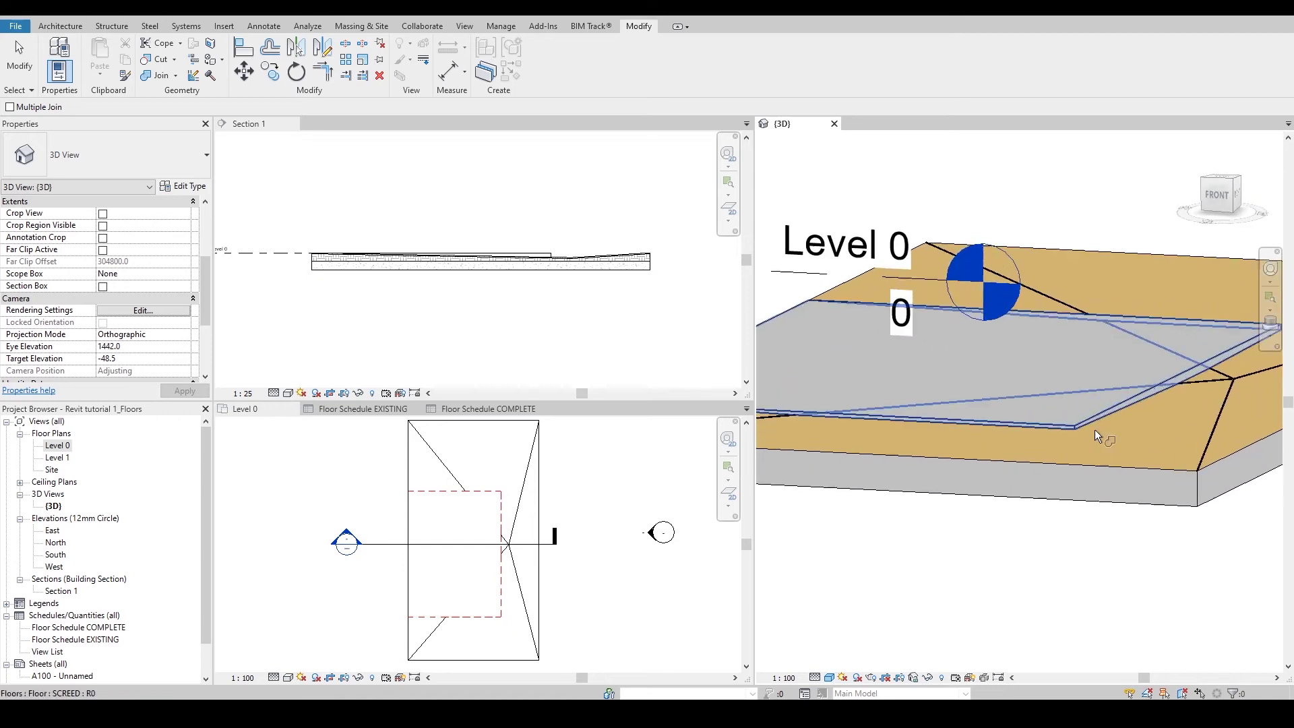
{"action": "key", "text": "Escape"}
Step: Inspect the joined floor edge in 3D and Section 1, then open Floor Schedule EXISTING
{"action": "left_click", "coordinate": [1065, 423]}
{"action": "middle_click_drag", "start_coordinate": [1065, 423], "coordinate": [936, 553], "text": "shift"}
{"action": "left_click", "coordinate": [1067, 604]}
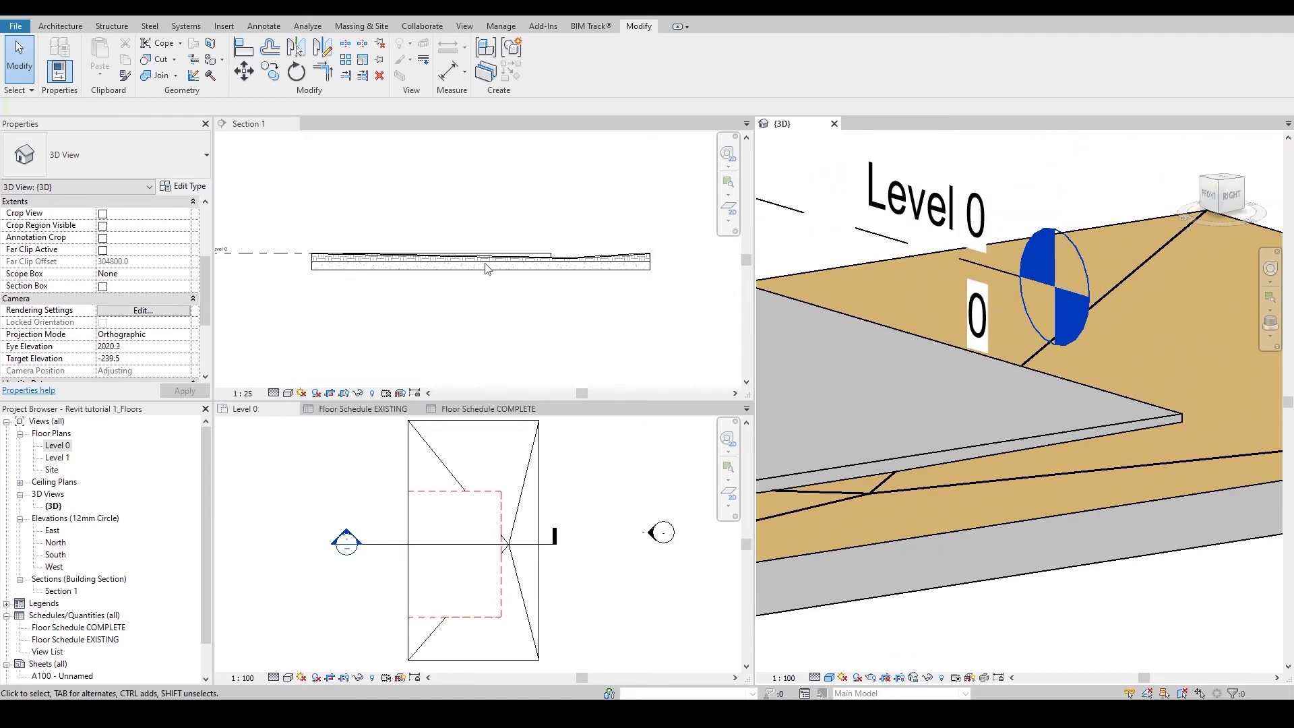
{"action": "scroll", "coordinate": [584, 262], "scroll_direction": "up", "scroll_amount": 5}
{"action": "middle_click_drag", "start_coordinate": [586, 264], "coordinate": [630, 266]}
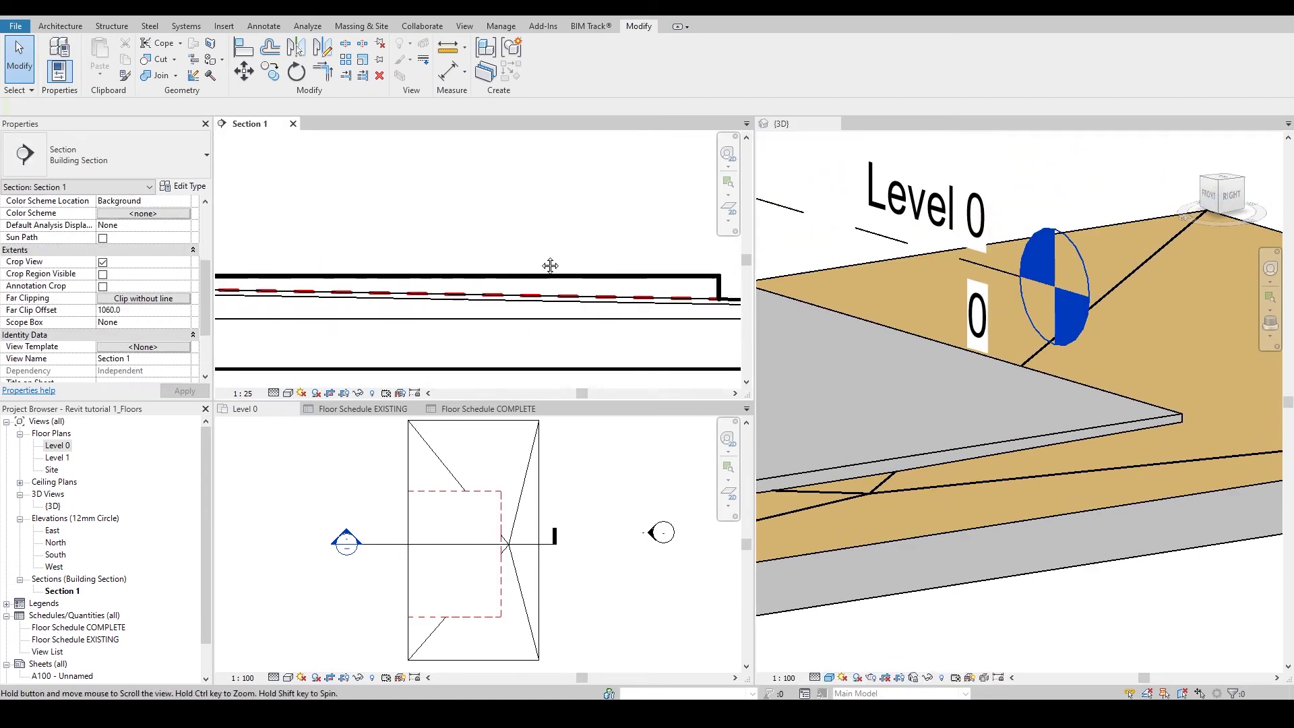
{"action": "scroll", "coordinate": [496, 263], "scroll_direction": "up", "scroll_amount": 3}
{"action": "scroll", "coordinate": [557, 290], "scroll_direction": "down", "scroll_amount": 2}
{"action": "middle_click_drag", "start_coordinate": [558, 289], "coordinate": [546, 281]}
{"action": "scroll", "coordinate": [546, 281], "scroll_direction": "down", "scroll_amount": 2}
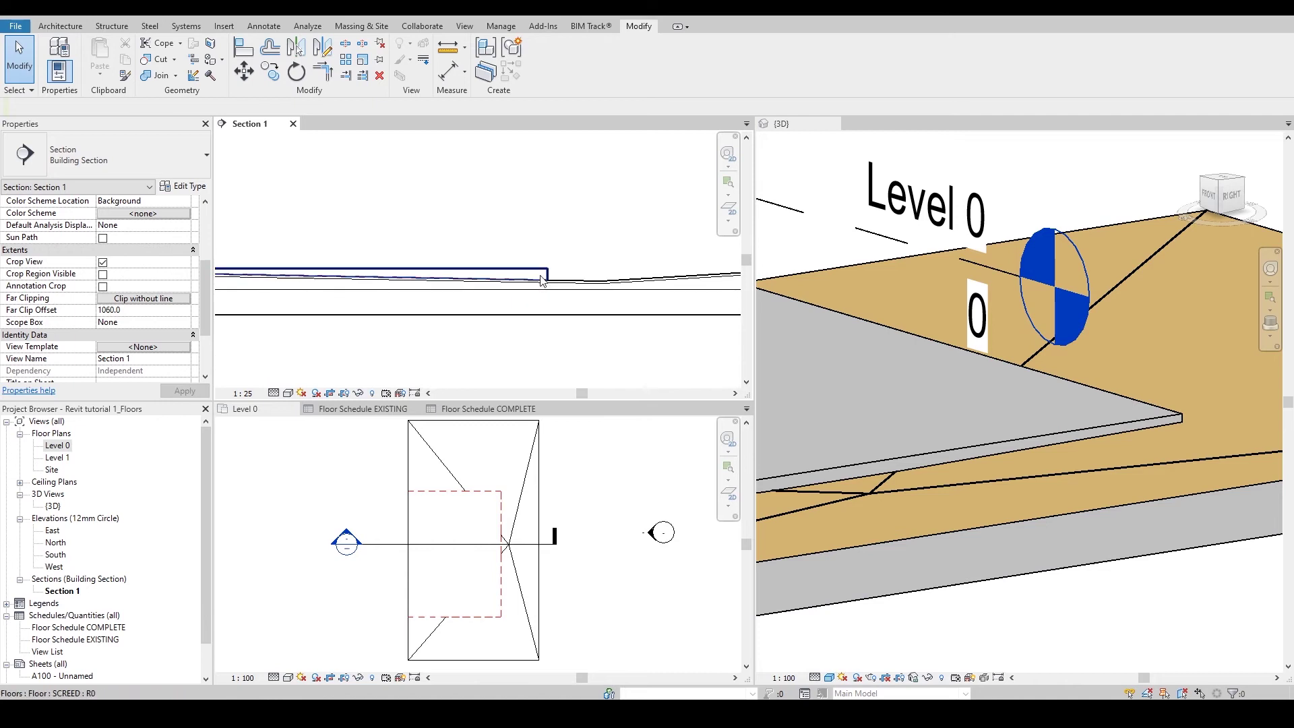
{"action": "left_click", "coordinate": [361, 409]}
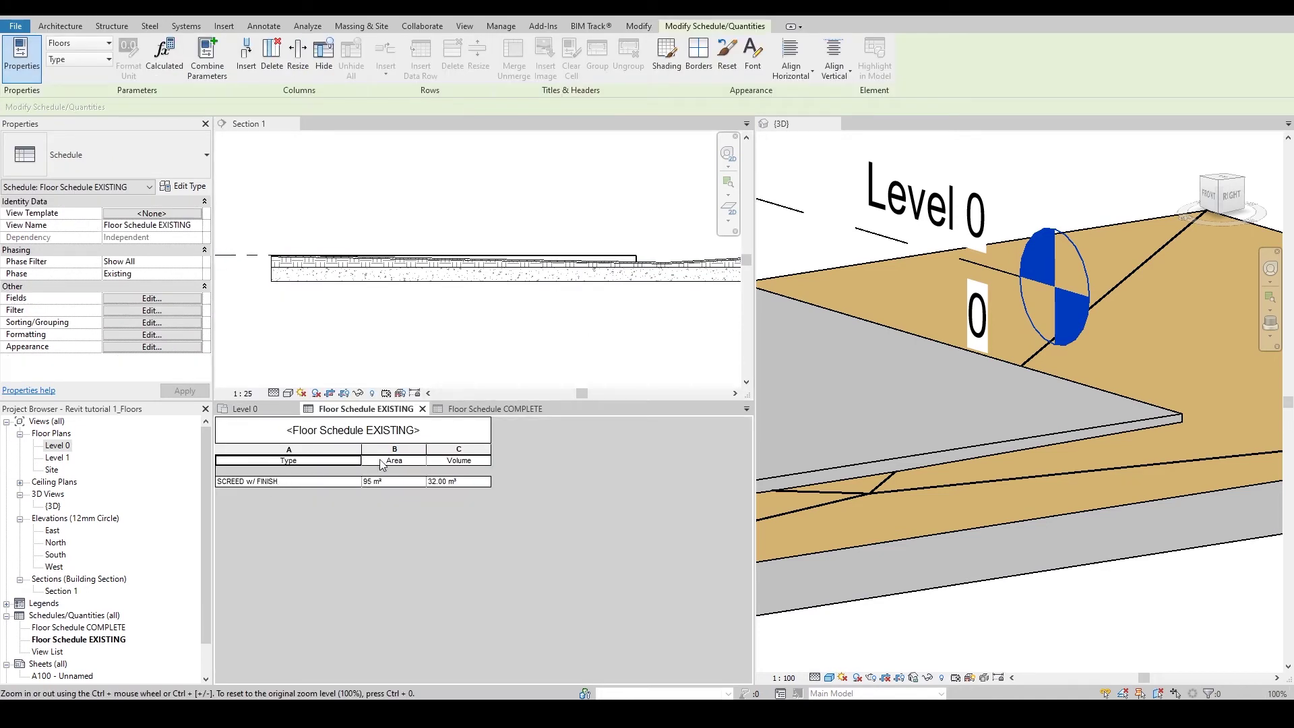
Step: Check Floor Schedule COMPLETE (SCREED 35 m², 1.50 m³), then orbit the 3D floors
{"action": "left_click", "coordinate": [490, 409]}
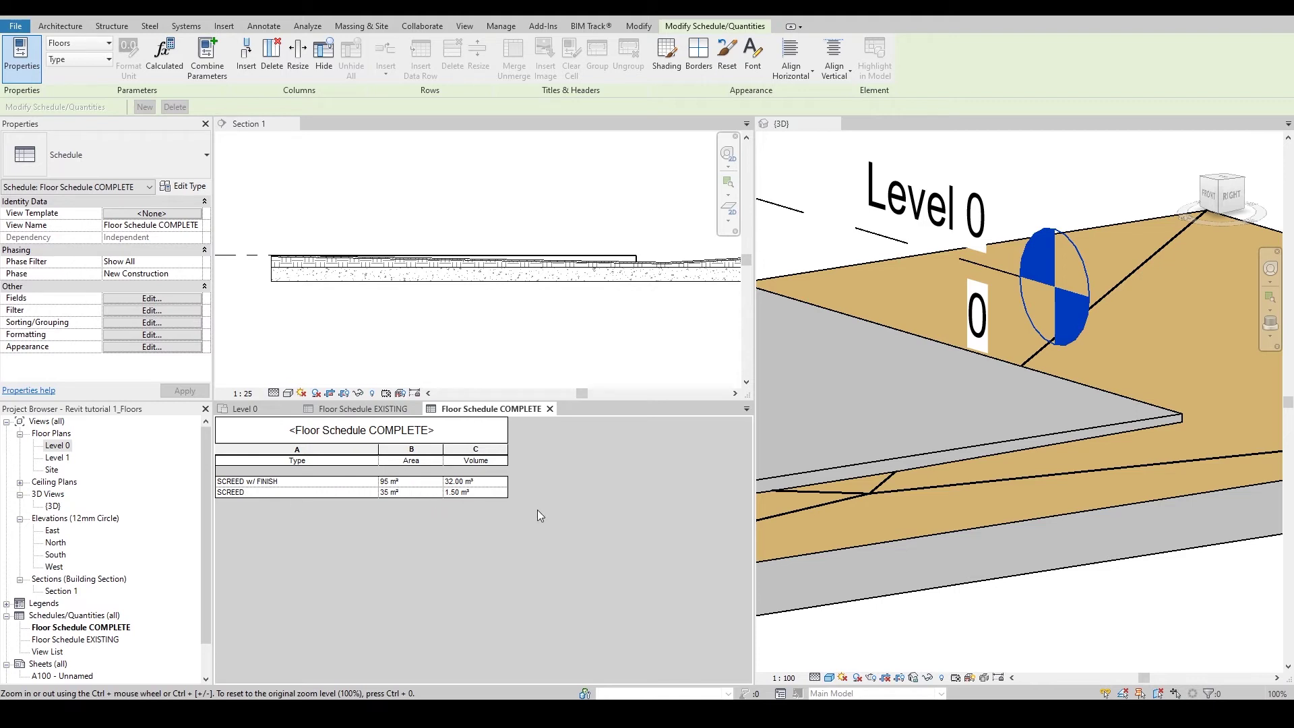
{"action": "left_click", "coordinate": [1090, 609]}
{"action": "scroll", "coordinate": [1052, 607], "scroll_direction": "down", "scroll_amount": 3}
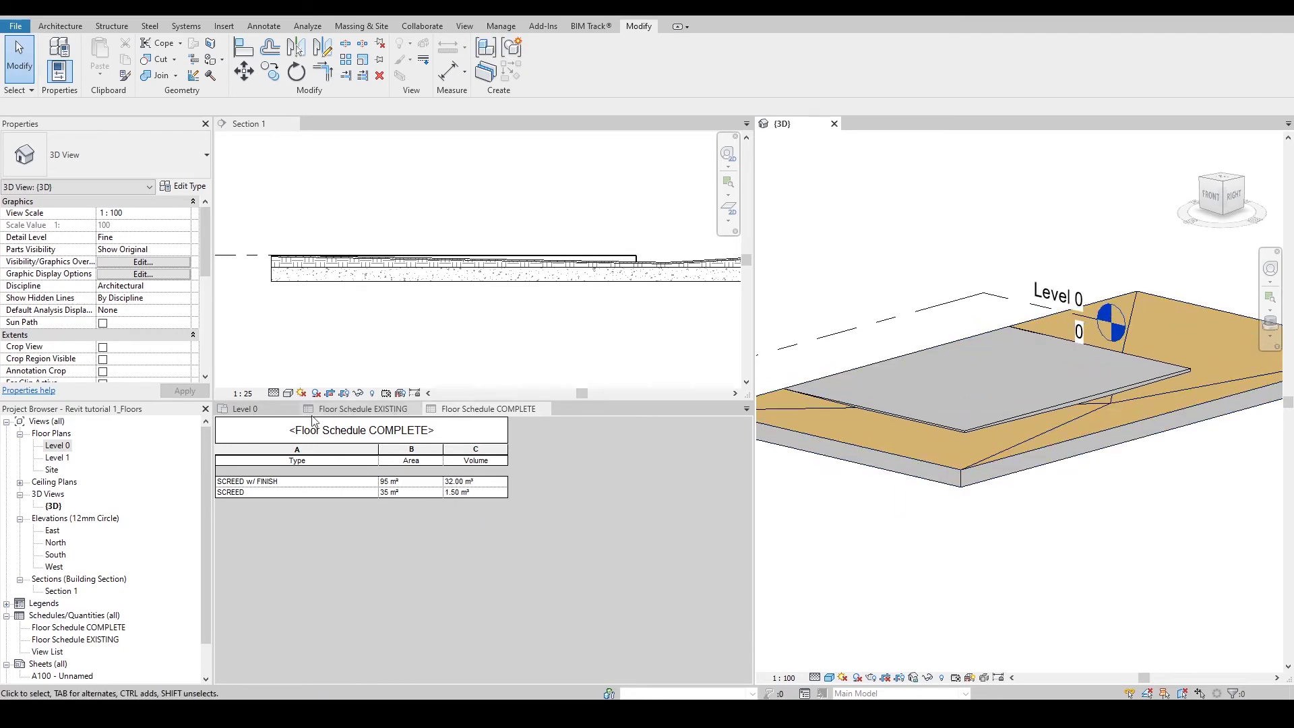
{"action": "middle_click_drag", "start_coordinate": [1078, 418], "coordinate": [1132, 316], "text": "shift"}
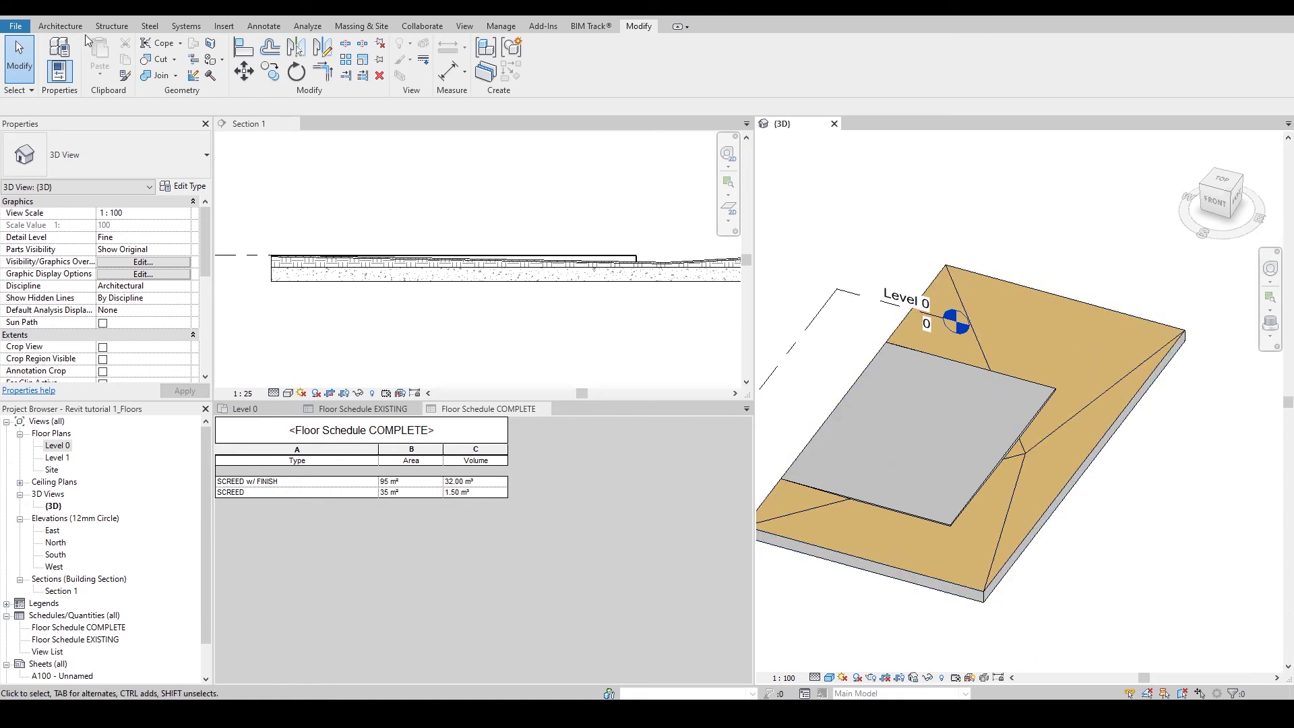
Step: Start an in-place model in the Floors category named Demolish
{"action": "left_click", "coordinate": [60, 26]}
{"action": "left_click", "coordinate": [159, 67]}
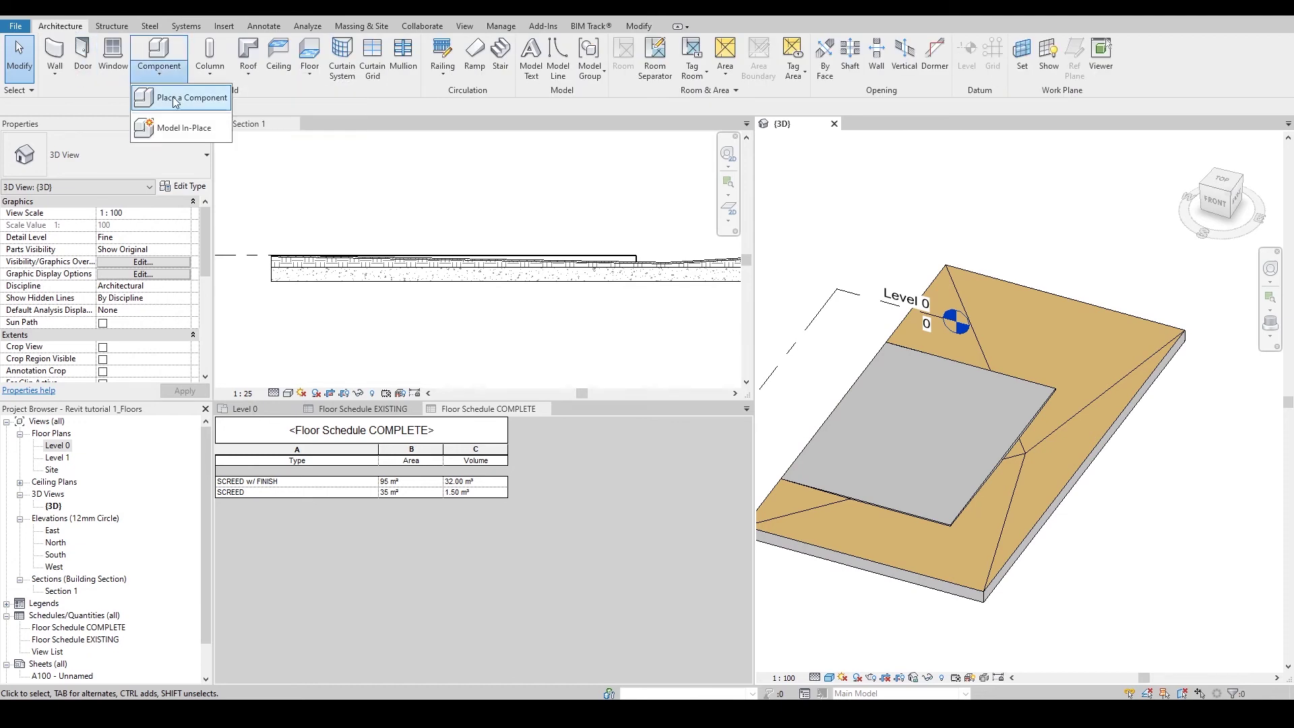
{"action": "left_click", "coordinate": [182, 127]}
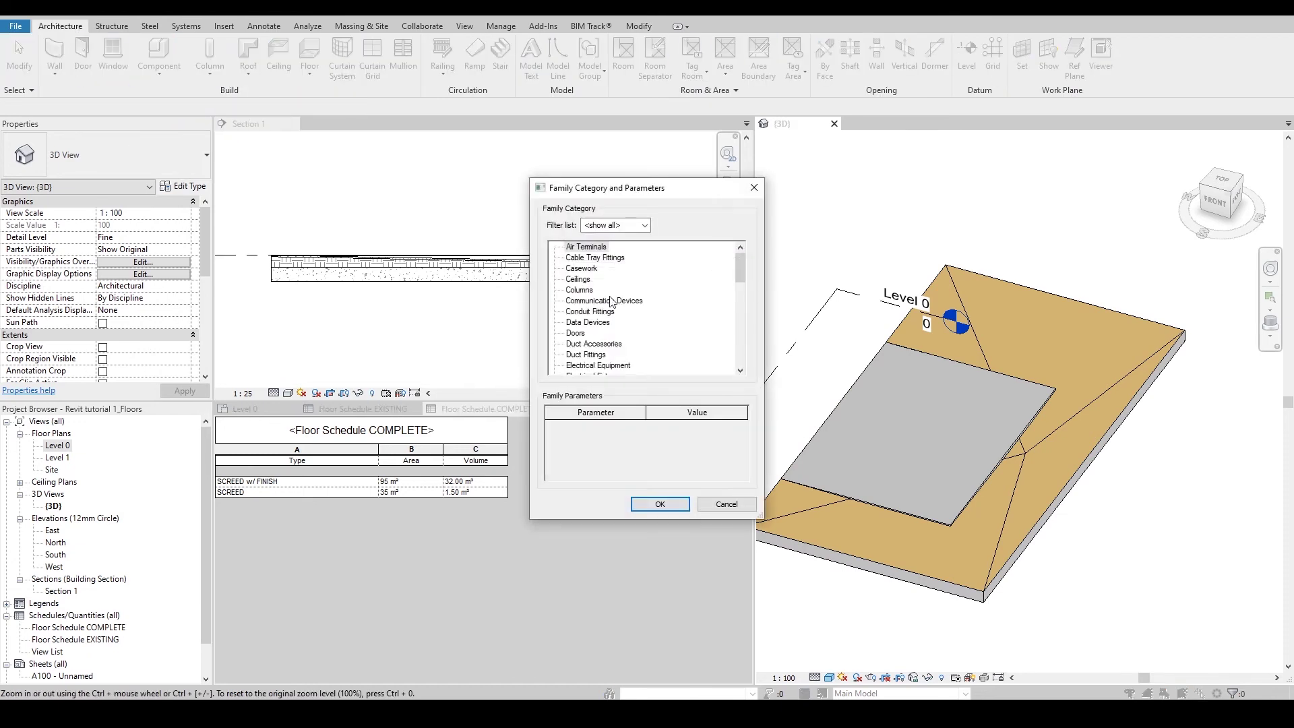
{"action": "scroll", "coordinate": [586, 301], "scroll_direction": "down", "scroll_amount": 2}
{"action": "left_click", "coordinate": [576, 355]}
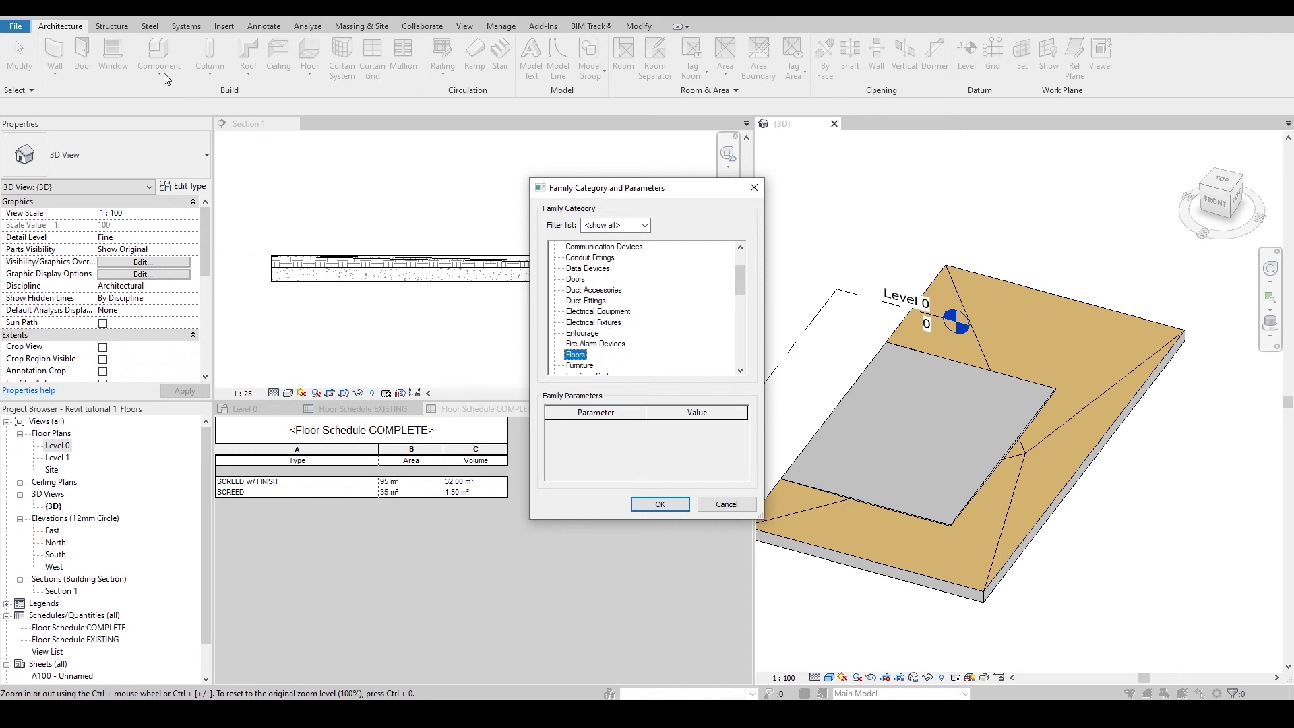
{"action": "left_click", "coordinate": [660, 504]}
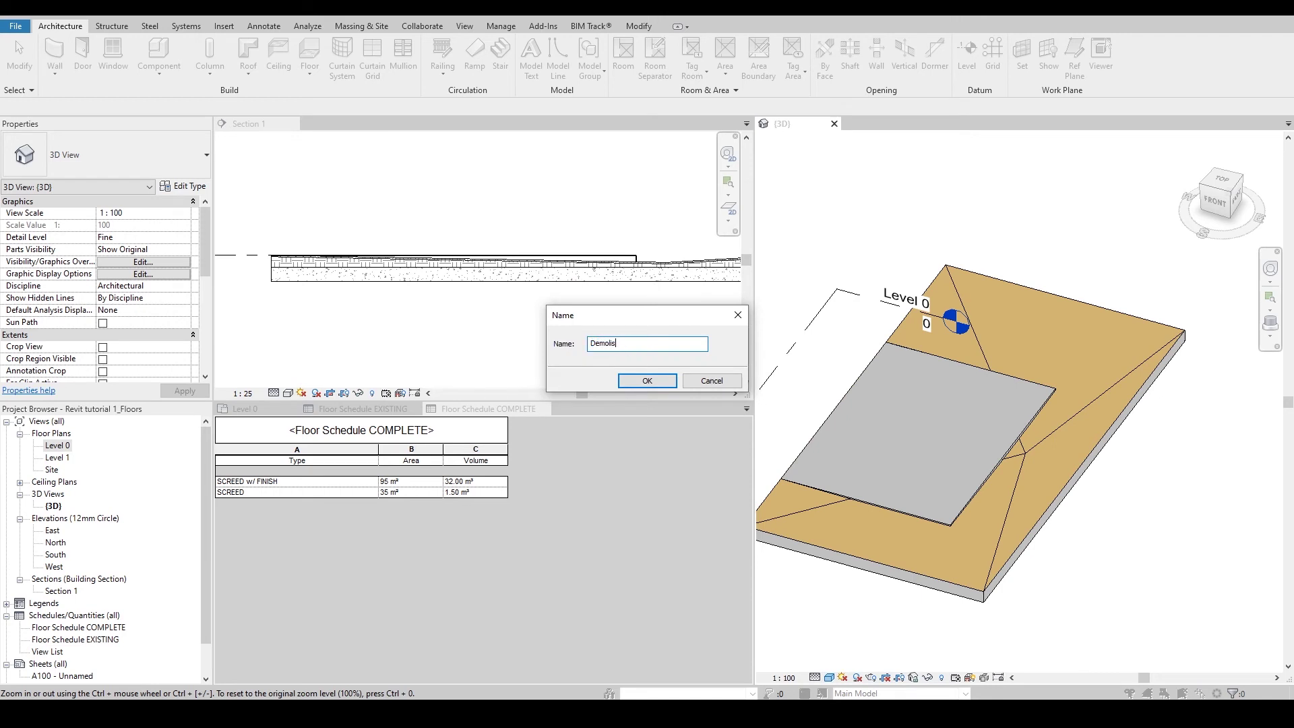
{"action": "key", "text": "Return"}
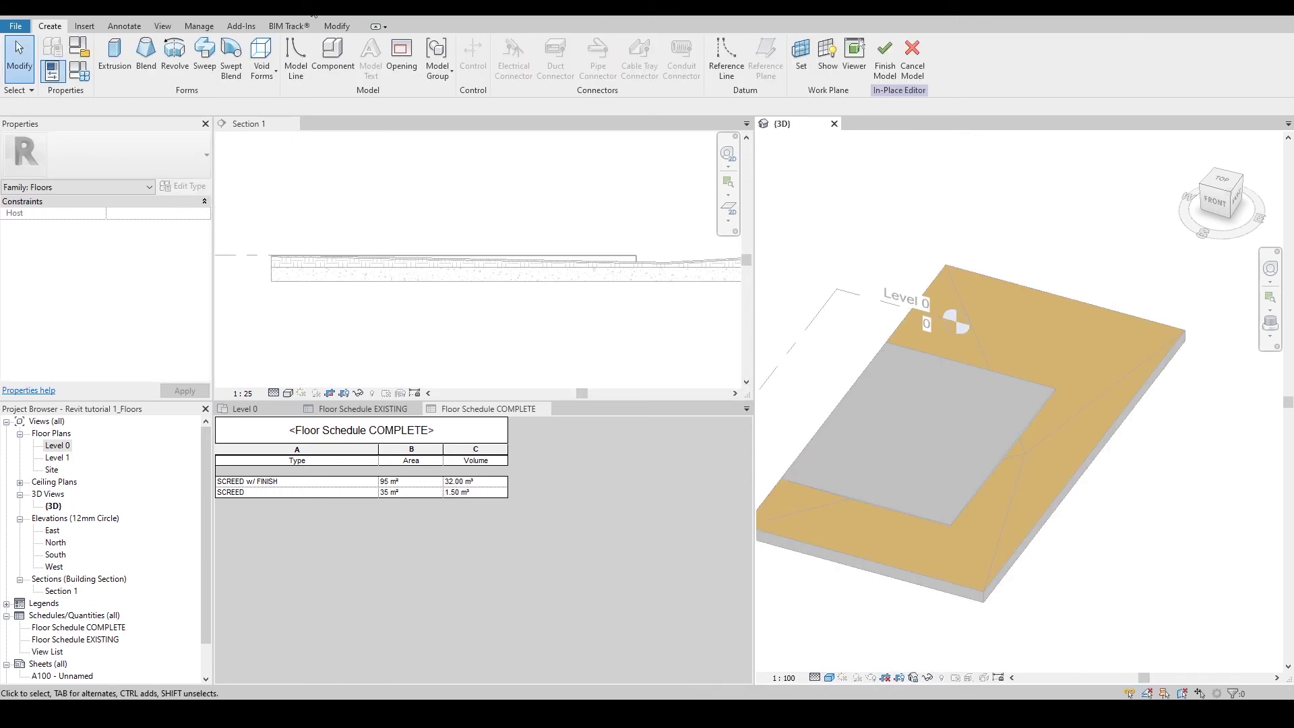
Step: Create a rectangular void extrusion over the strip along the slab's far edge
{"action": "left_click", "coordinate": [261, 59]}
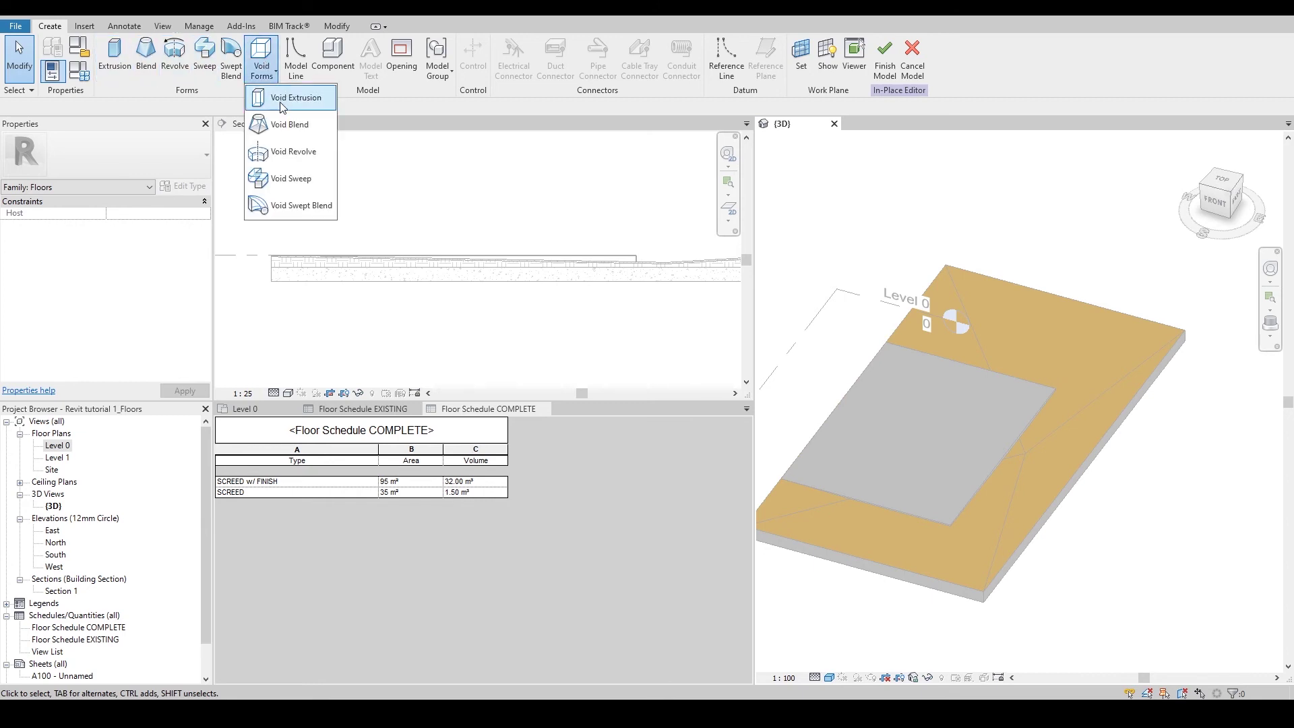
{"action": "left_click", "coordinate": [286, 101]}
{"action": "left_click", "coordinate": [505, 47]}
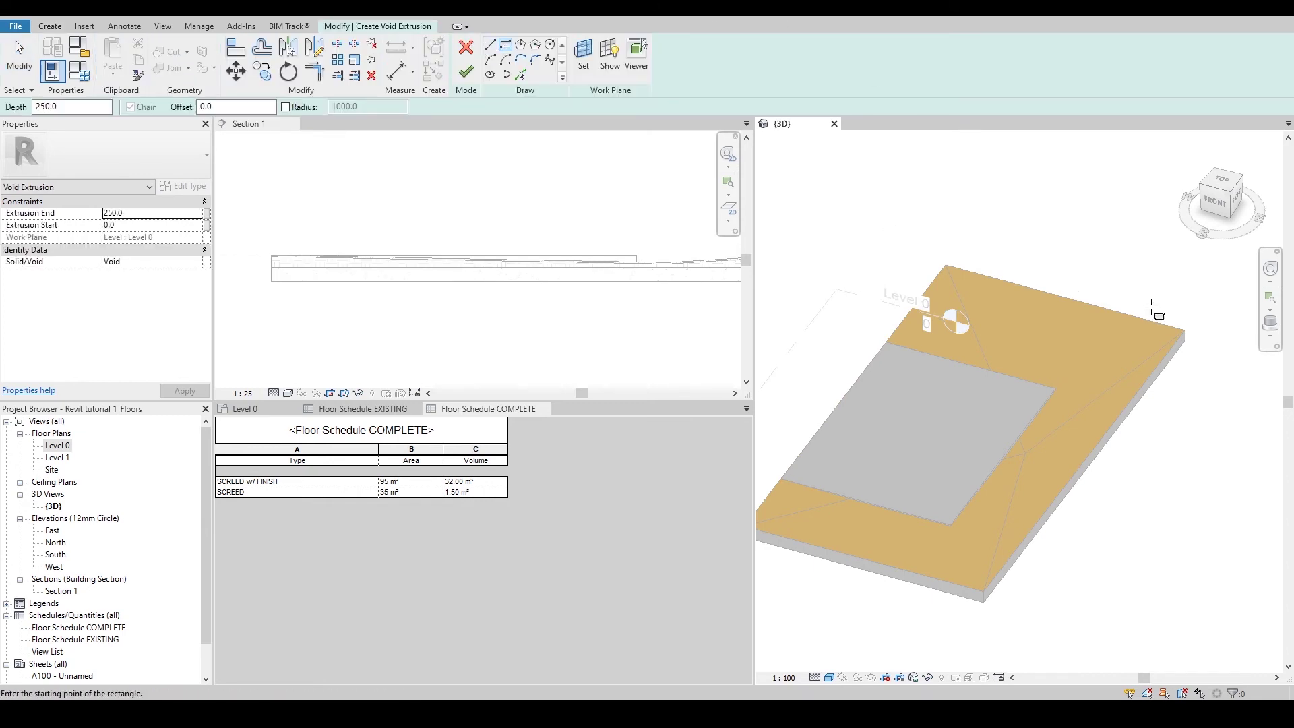
{"action": "left_click", "coordinate": [1184, 330]}
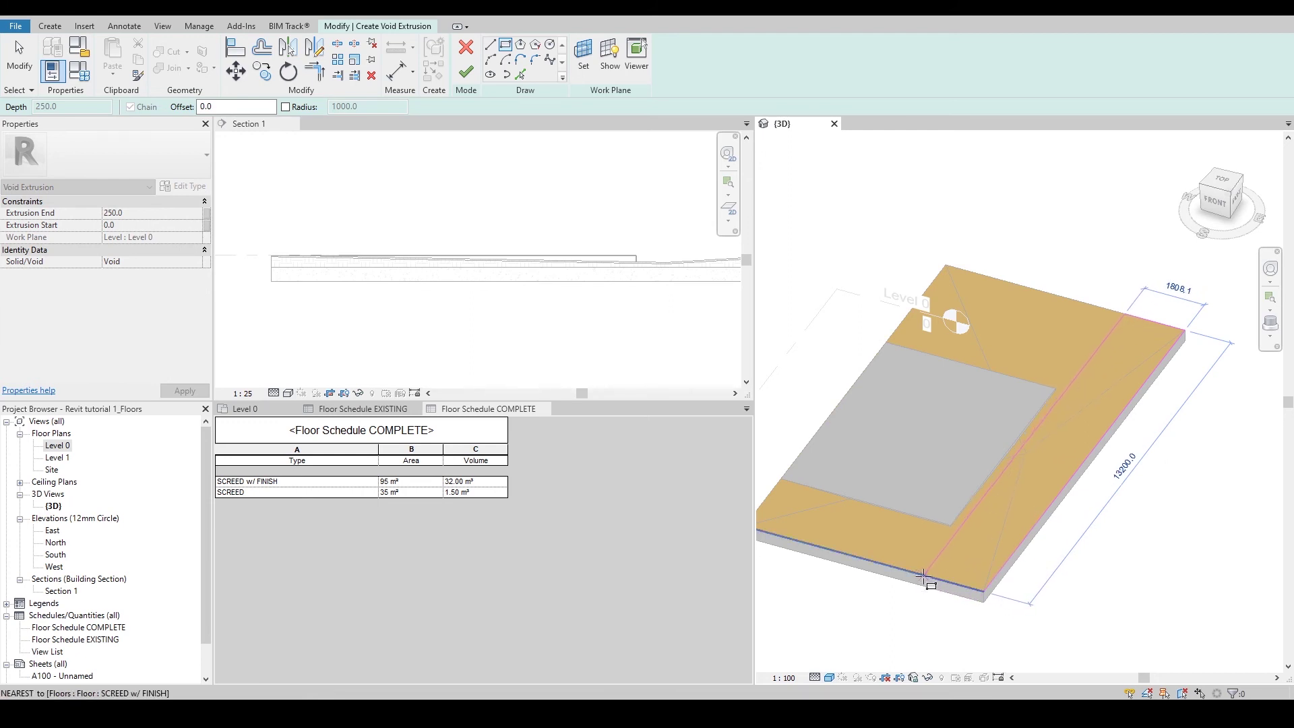
{"action": "left_click", "coordinate": [924, 578]}
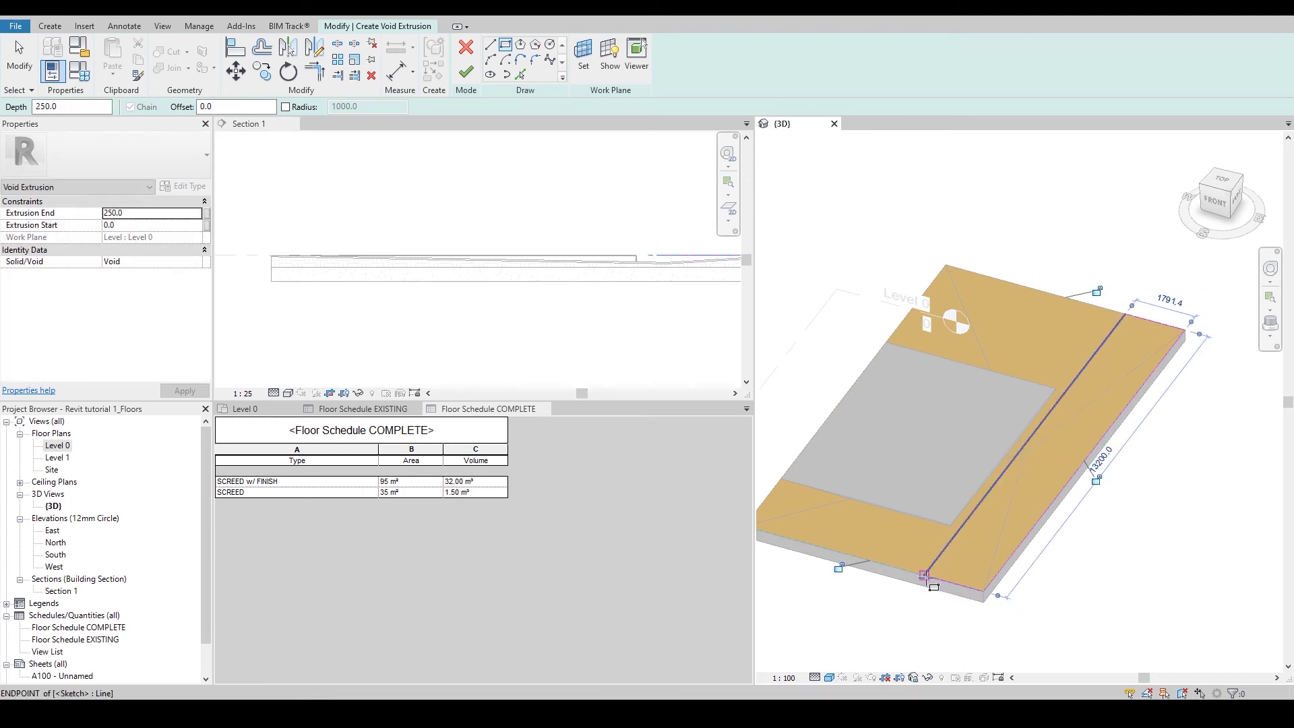
{"action": "left_click", "coordinate": [465, 73]}
{"action": "middle_click_drag", "start_coordinate": [944, 378], "coordinate": [985, 481], "text": "shift"}
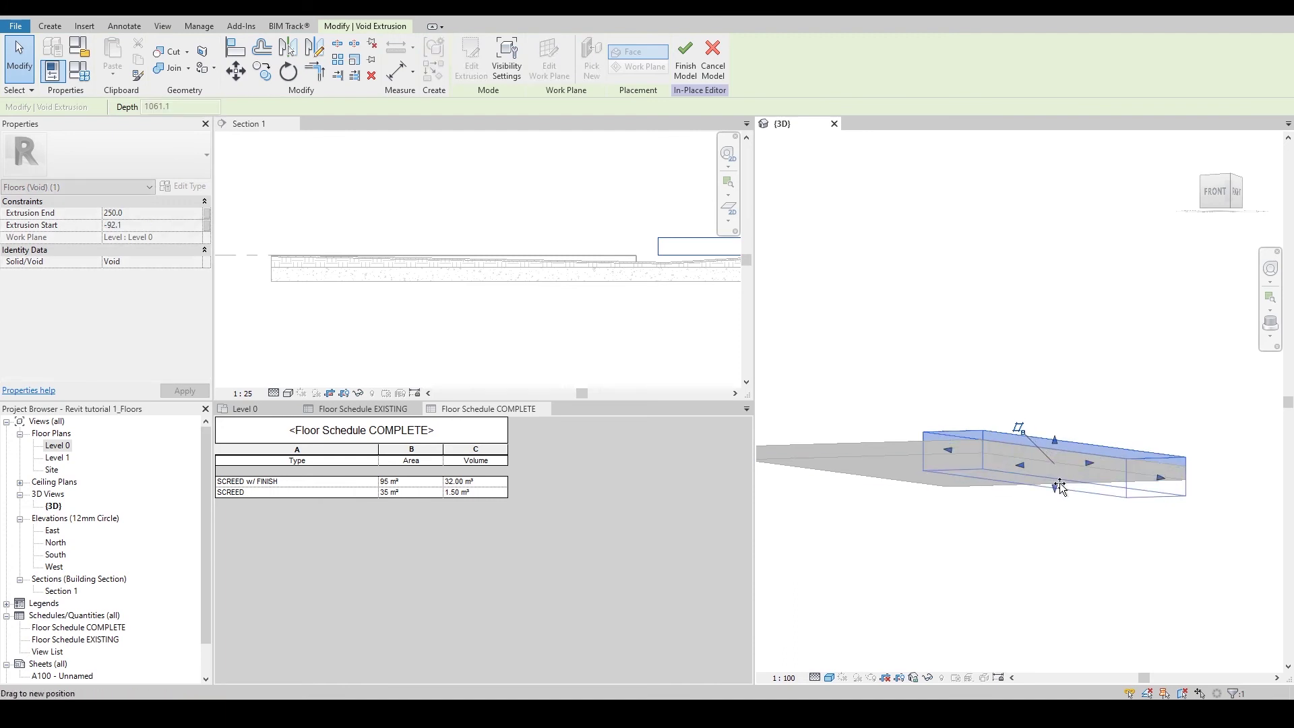
{"action": "left_click", "coordinate": [1101, 508]}
{"action": "middle_click_drag", "start_coordinate": [1101, 508], "coordinate": [876, 565], "text": "shift"}
{"action": "middle_click_drag", "start_coordinate": [809, 261], "coordinate": [720, 238]}
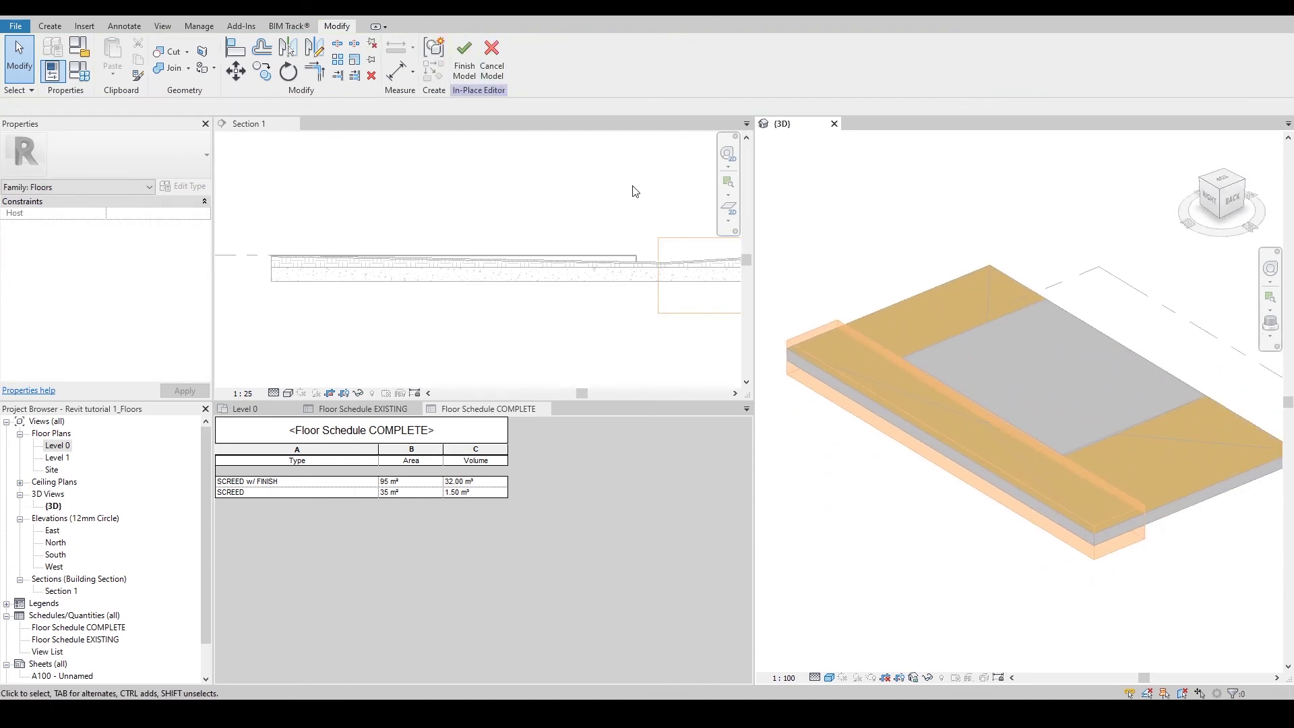
Step: Cut the floor with the void and finish the in-place model
{"action": "left_click", "coordinate": [174, 58]}
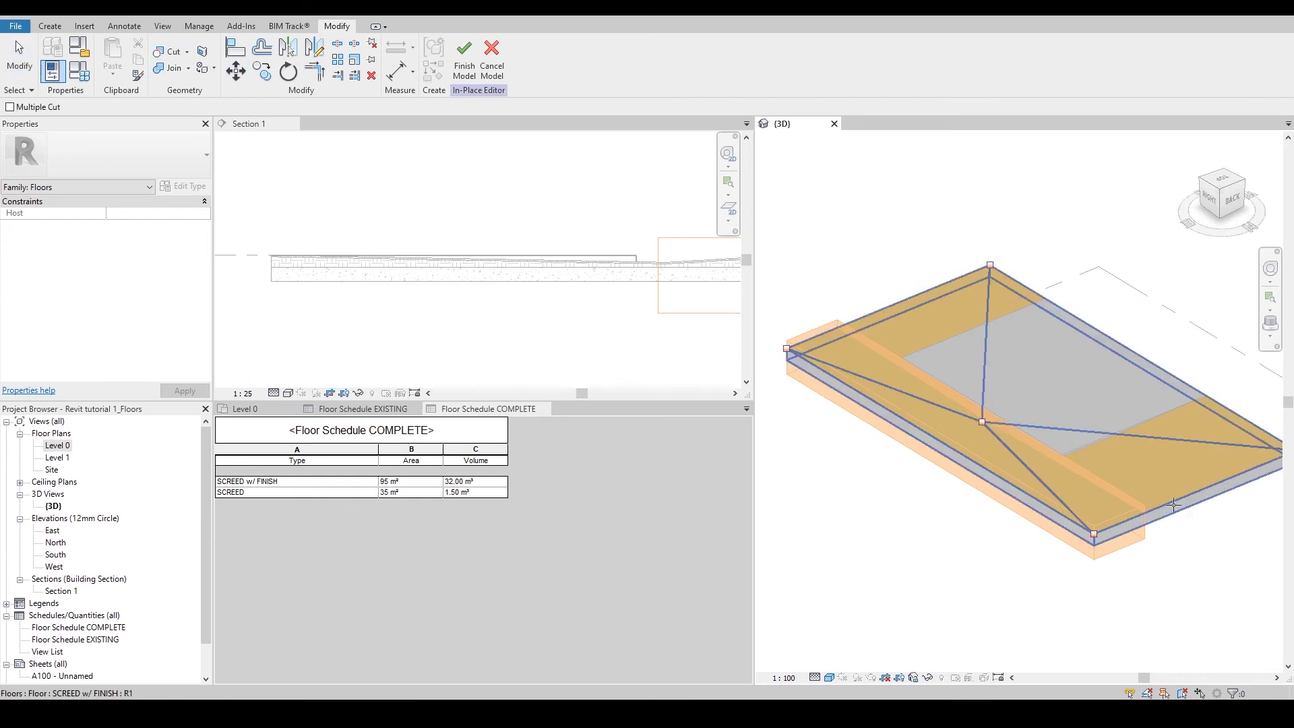
{"action": "left_click", "coordinate": [982, 426]}
{"action": "left_click", "coordinate": [1146, 505]}
{"action": "middle_click_drag", "start_coordinate": [1085, 584], "coordinate": [1262, 522], "text": "shift"}
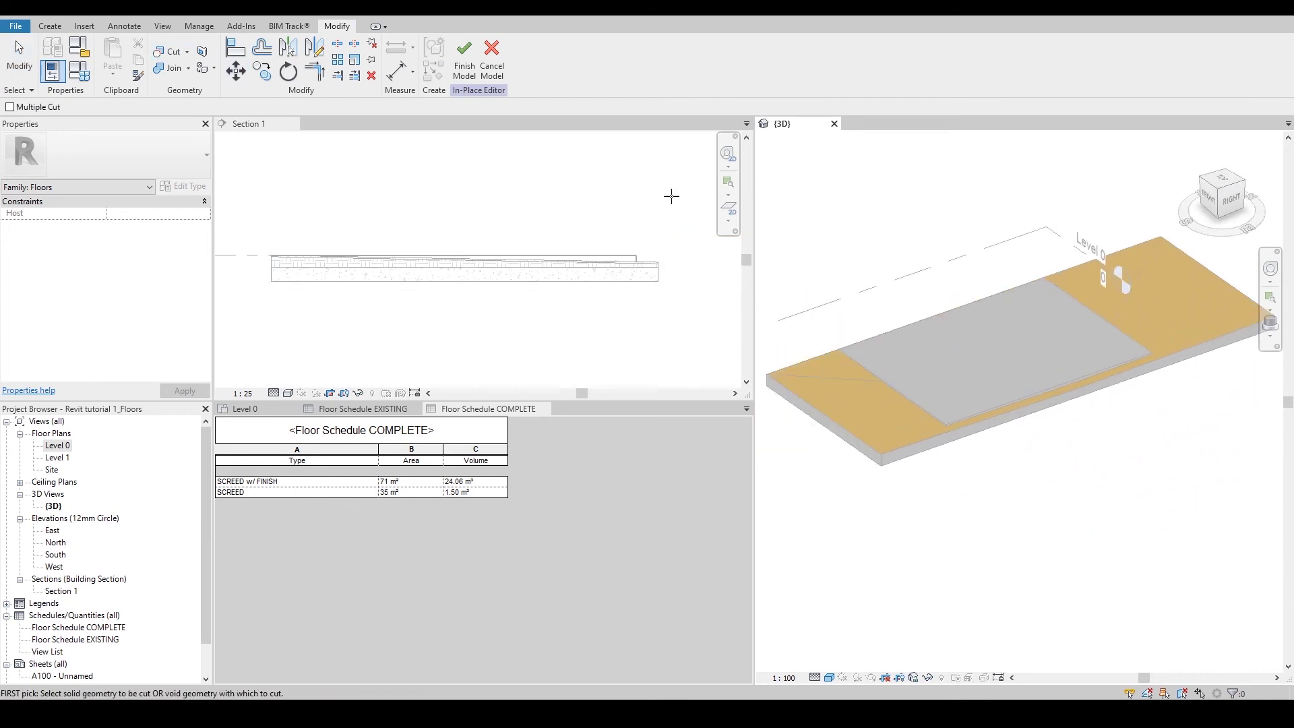
{"action": "left_click", "coordinate": [470, 75]}
{"action": "middle_click_drag", "start_coordinate": [1011, 485], "coordinate": [938, 465], "text": "shift"}
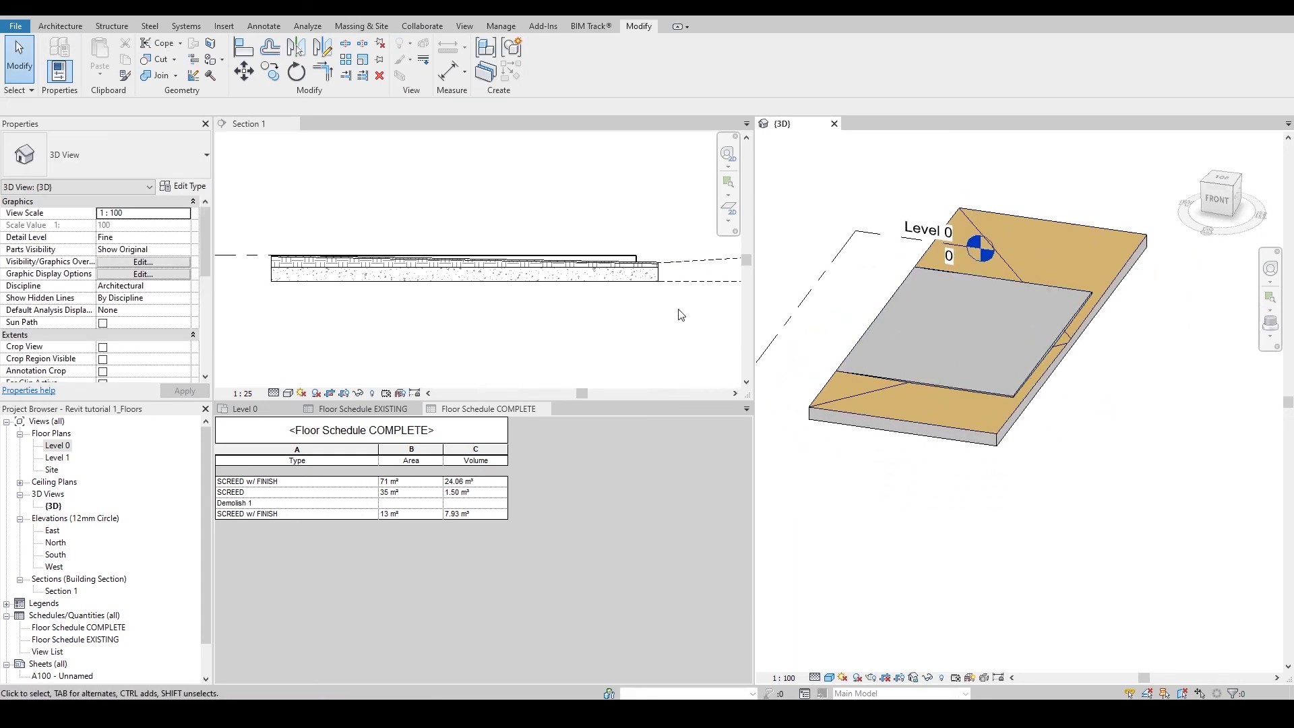
Step: Set the 3D view's Phase Filter to Show Previous + Demo, showing the demolished strip in red
{"action": "scroll", "coordinate": [681, 315], "scroll_direction": "down", "scroll_amount": 2}
{"action": "left_click", "coordinate": [276, 414]}
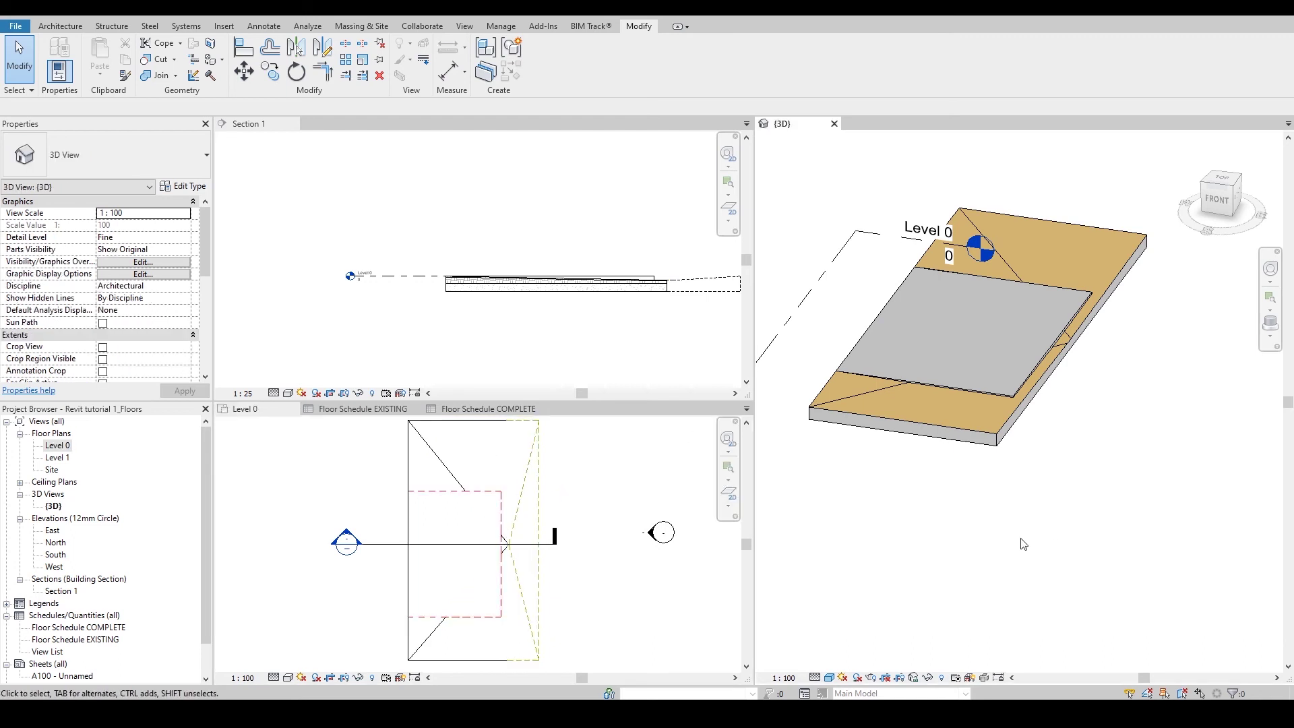
{"action": "left_click", "coordinate": [915, 466]}
{"action": "middle_click_drag", "start_coordinate": [915, 466], "coordinate": [901, 482]}
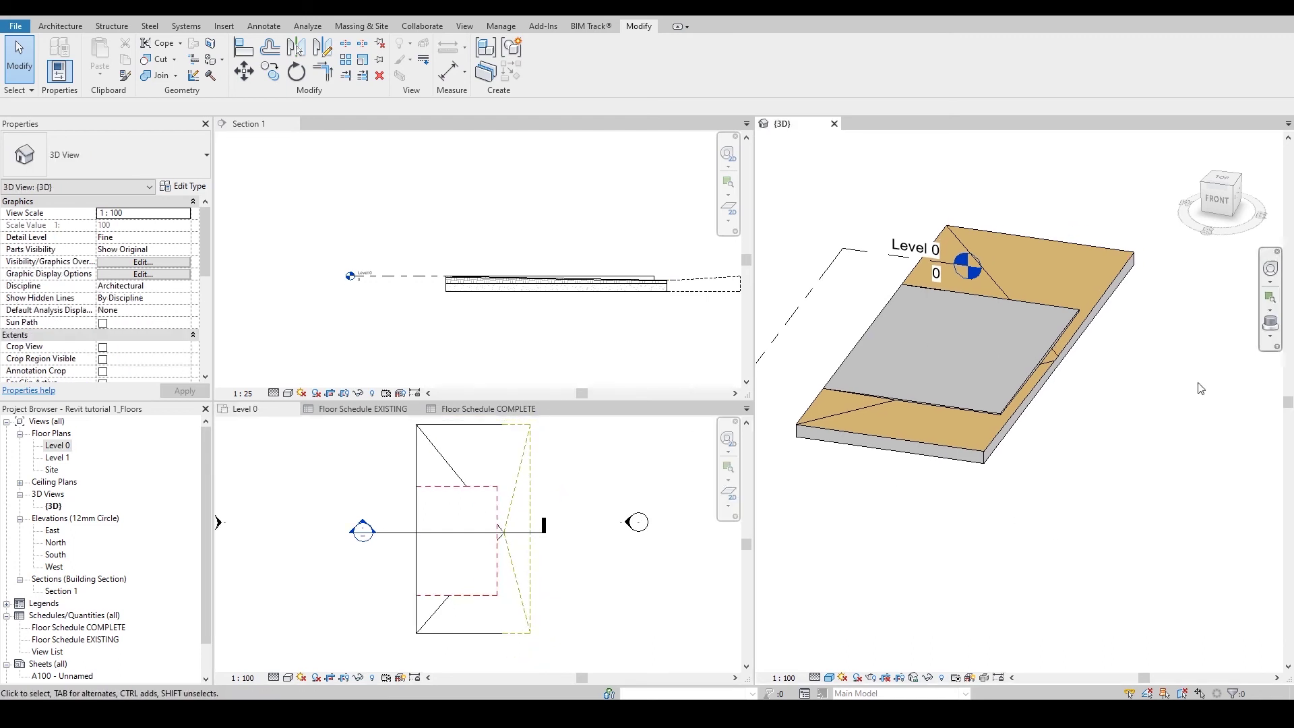
{"action": "scroll", "coordinate": [1201, 388], "scroll_direction": "up", "scroll_amount": 1}
{"action": "scroll", "coordinate": [182, 303], "scroll_direction": "down", "scroll_amount": 4}
{"action": "left_click", "coordinate": [188, 358]}
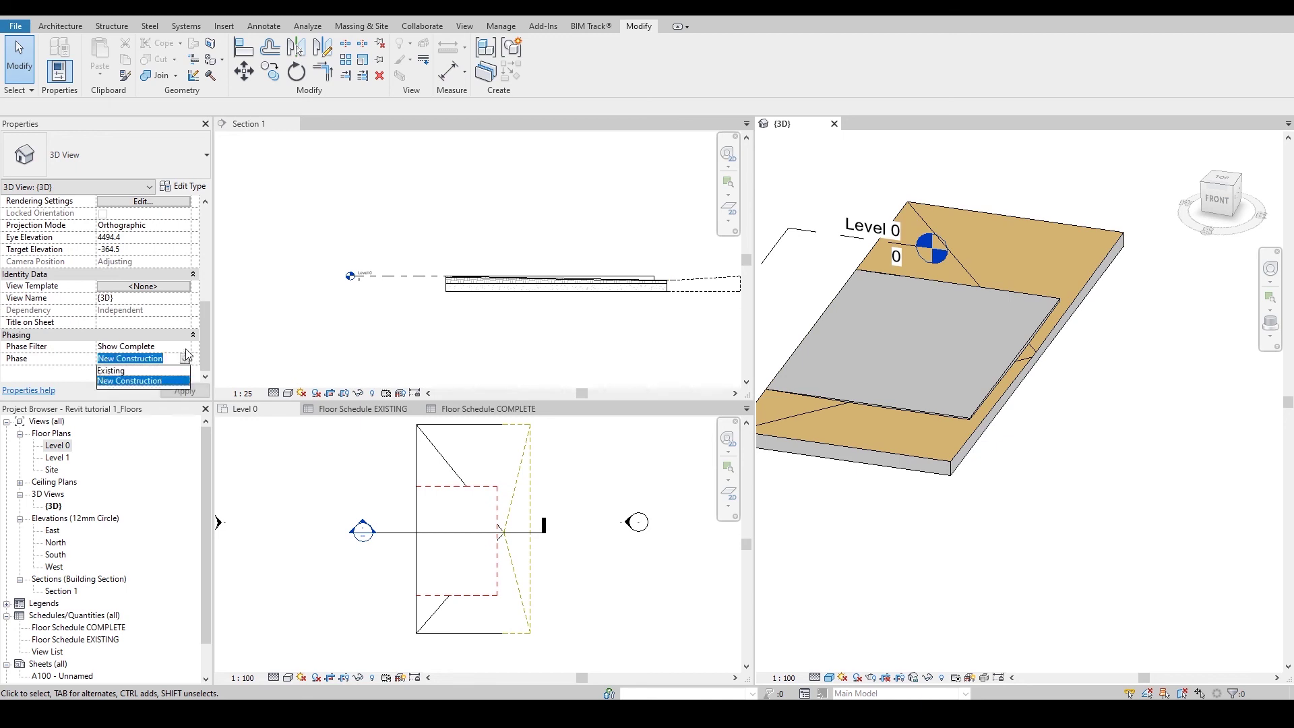
{"action": "left_click", "coordinate": [155, 347]}
{"action": "left_click", "coordinate": [184, 346]}
{"action": "left_click", "coordinate": [138, 399]}
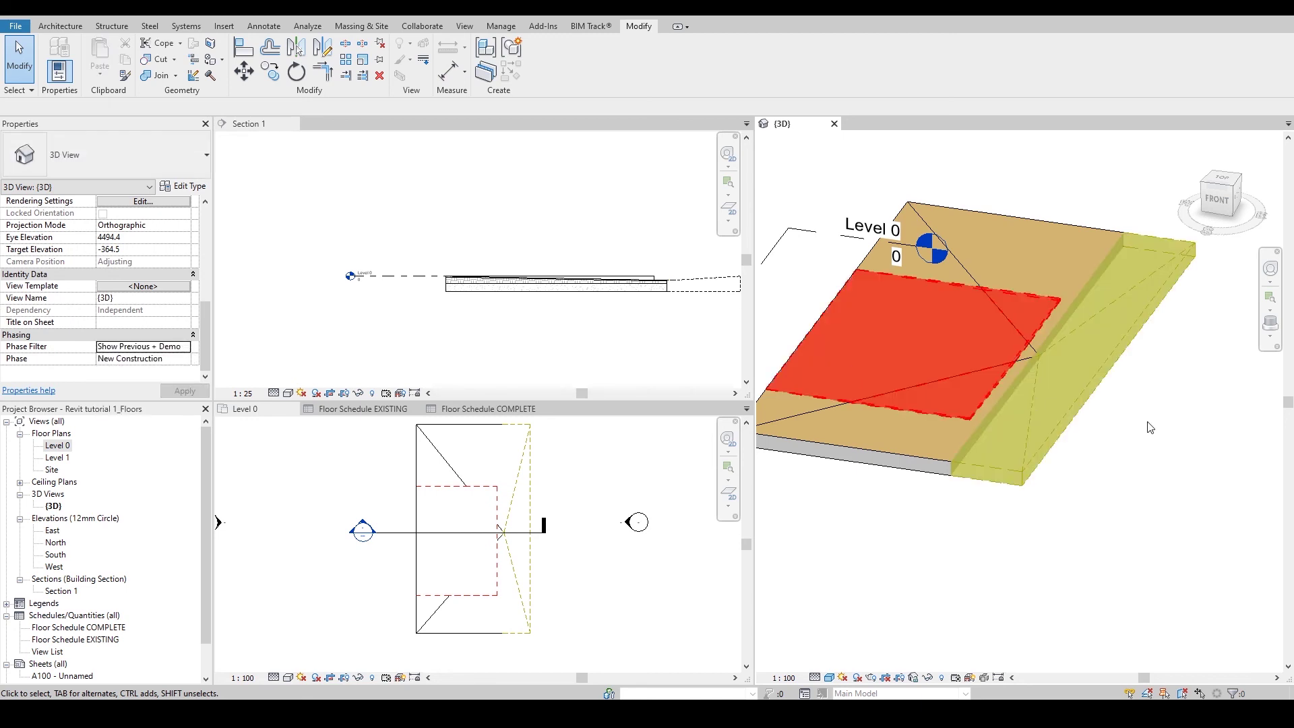
{"action": "middle_click_drag", "start_coordinate": [1146, 350], "coordinate": [1108, 308], "text": "shift"}
{"action": "scroll", "coordinate": [1108, 309], "scroll_direction": "up", "scroll_amount": 2}
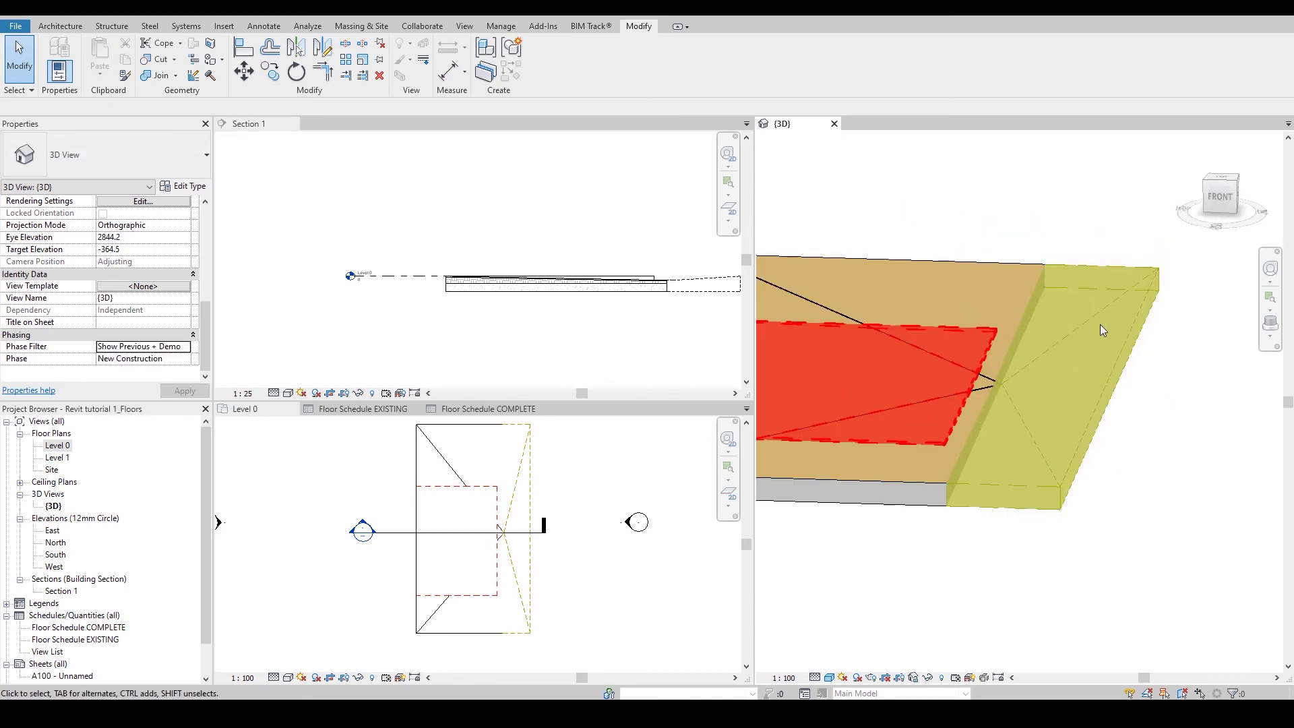
{"action": "mouse_move", "coordinate": [977, 362]}
{"action": "middle_mouse_down", "text": "shift"}
{"action": "mouse_move", "coordinate": [997, 421]}
{"action": "mouse_move", "coordinate": [1141, 346]}
{"action": "mouse_move", "coordinate": [1135, 355]}
{"action": "middle_mouse_up", "text": "shift"}
{"action": "scroll", "coordinate": [1135, 355], "scroll_direction": "up", "scroll_amount": 2}
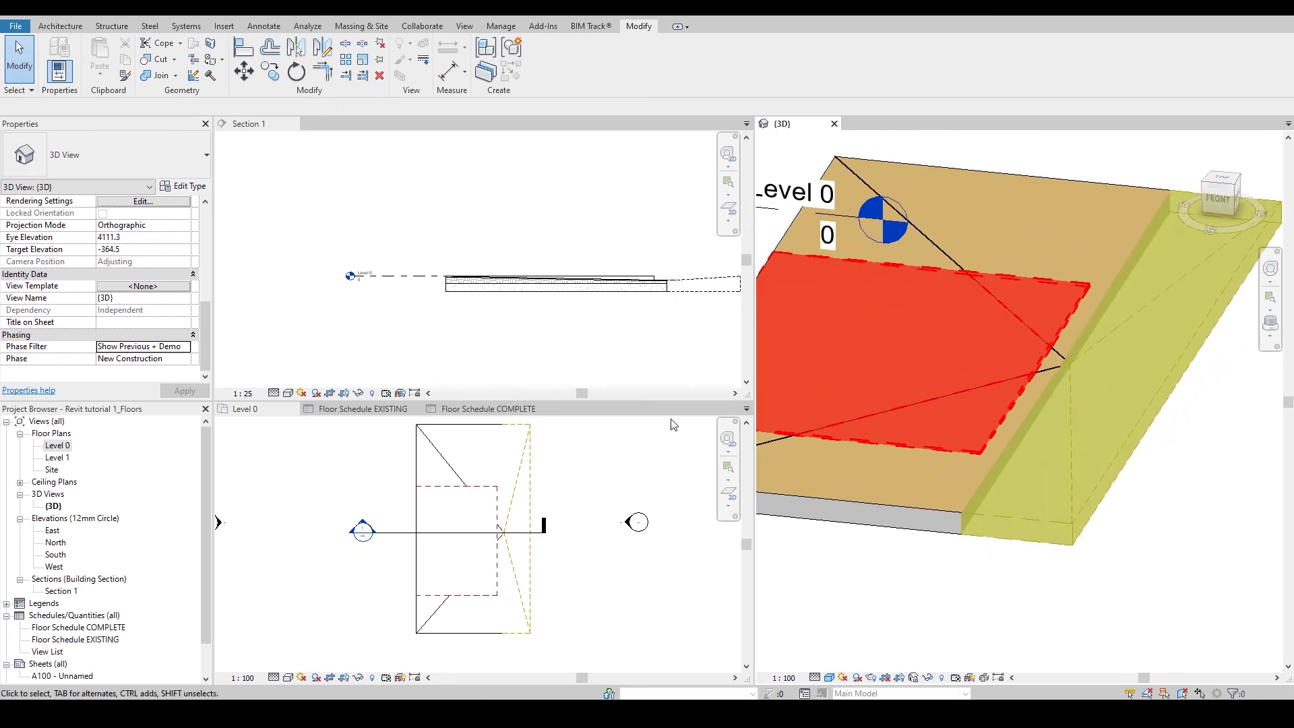
Step: Filter Floor Schedule COMPLETE by Volume 'has a value', dropping the Demolish 1 row
{"action": "left_click", "coordinate": [451, 409]}
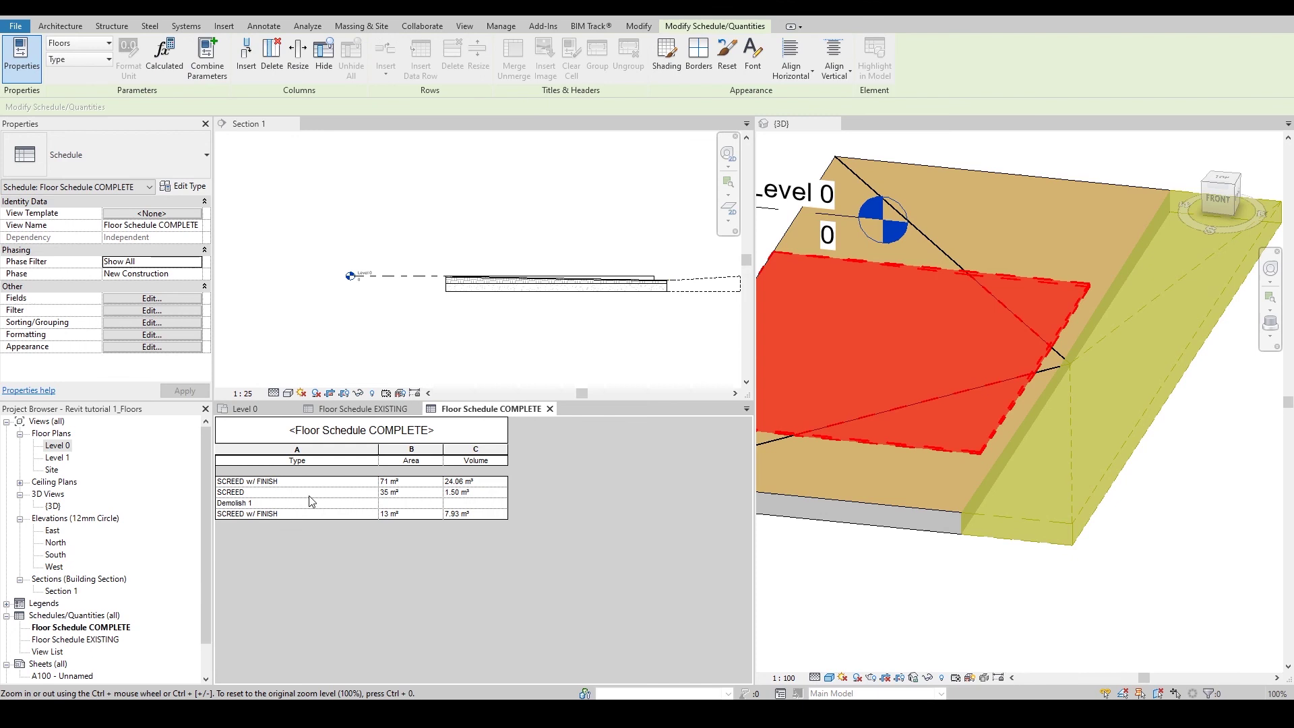
{"action": "left_click", "coordinate": [363, 410]}
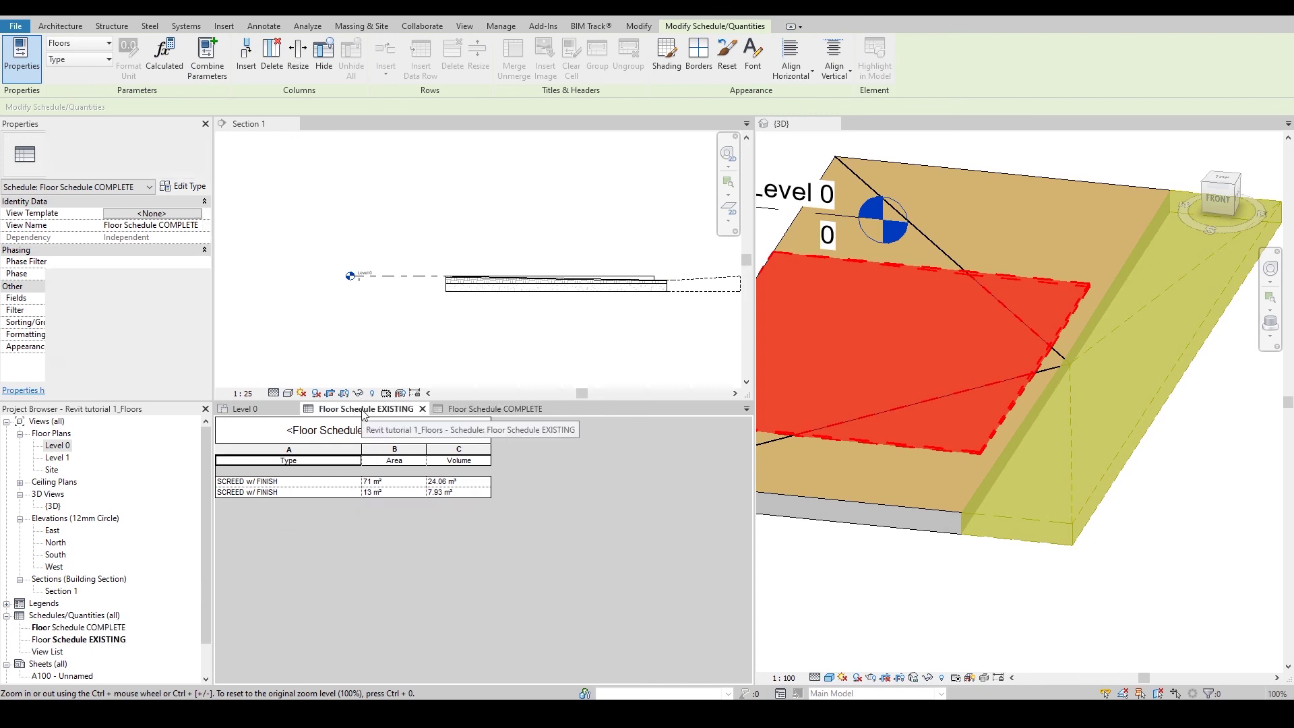
{"action": "left_click", "coordinate": [483, 409]}
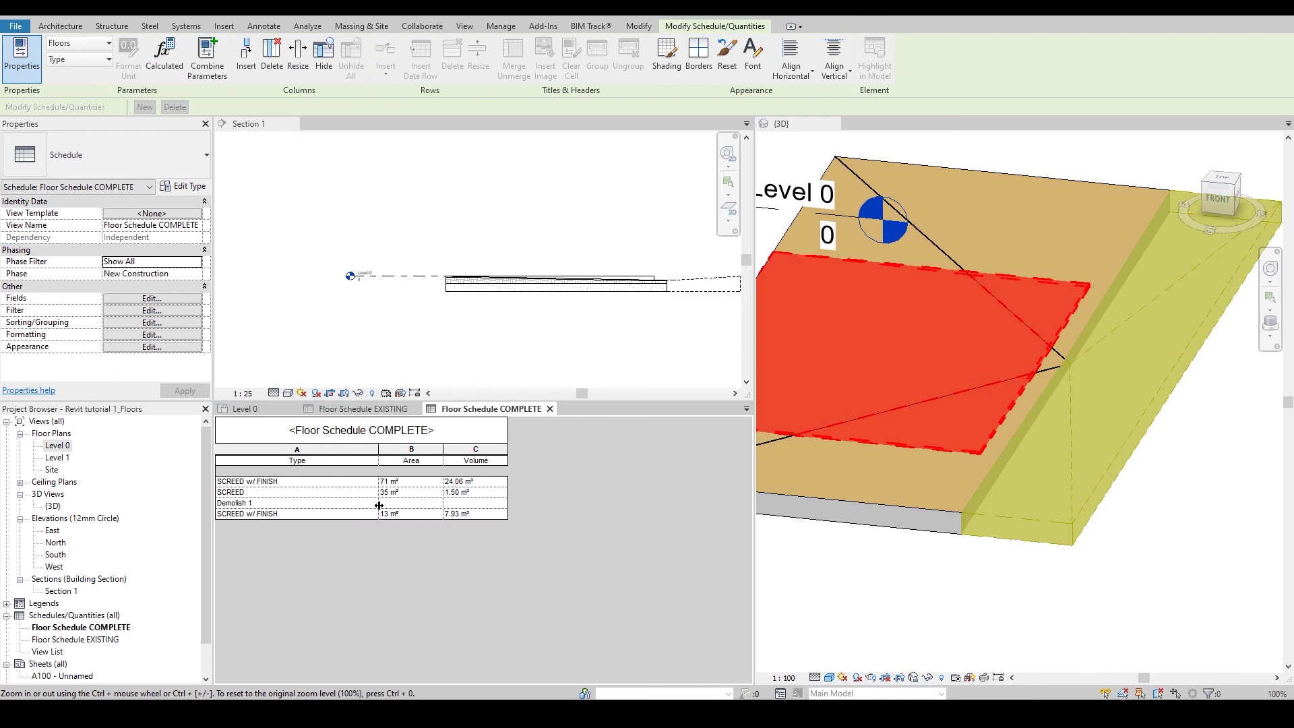
{"action": "left_click", "coordinate": [151, 311]}
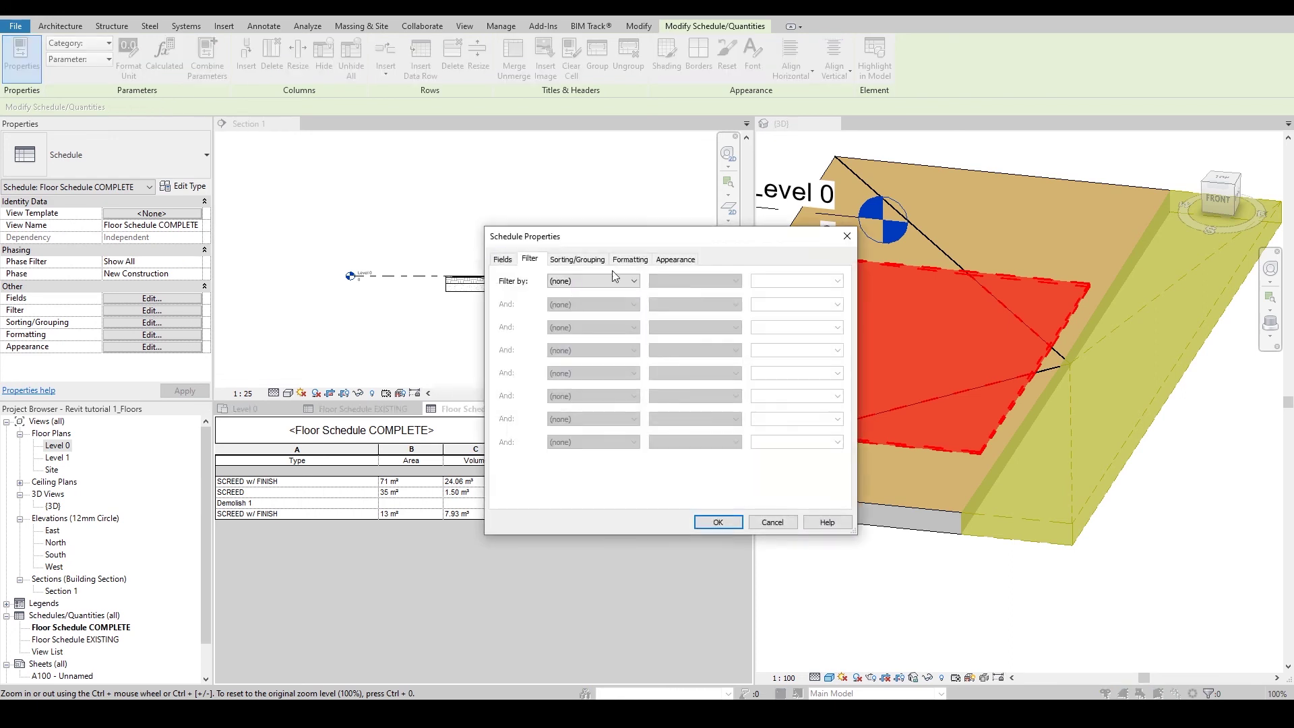
{"action": "left_click", "coordinate": [589, 310]}
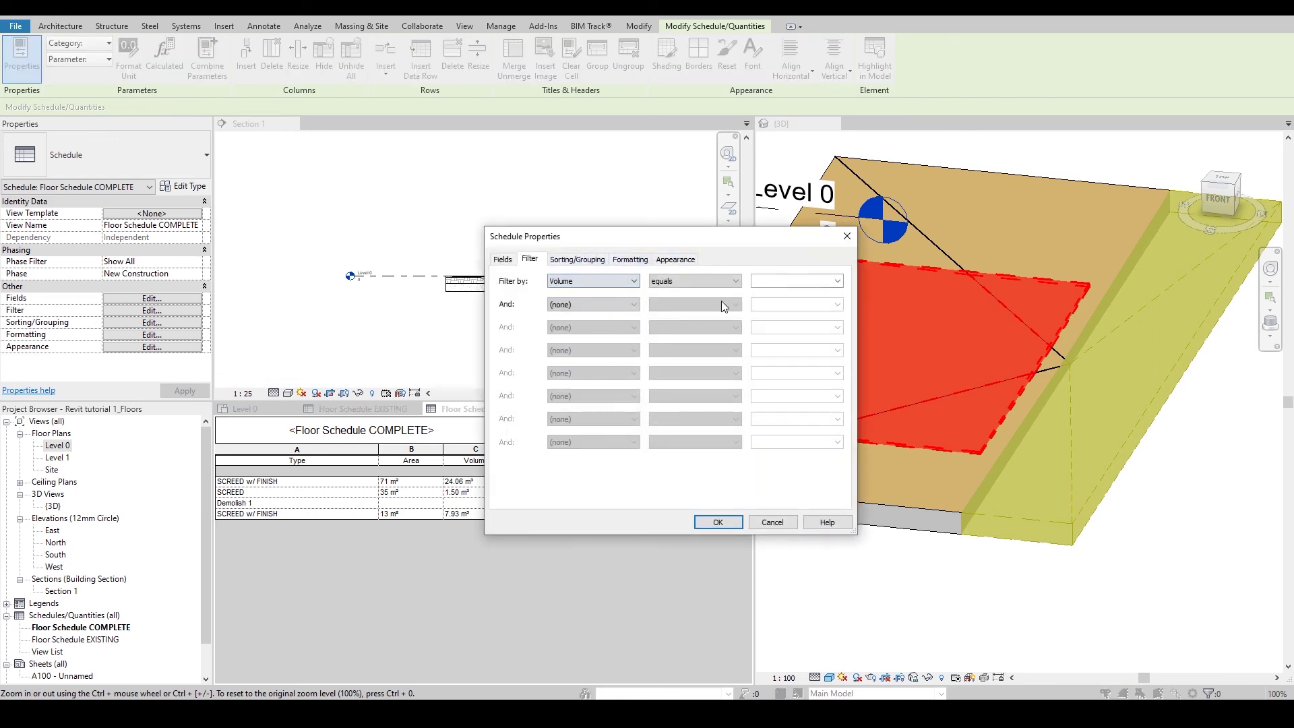
{"action": "left_click", "coordinate": [715, 280]}
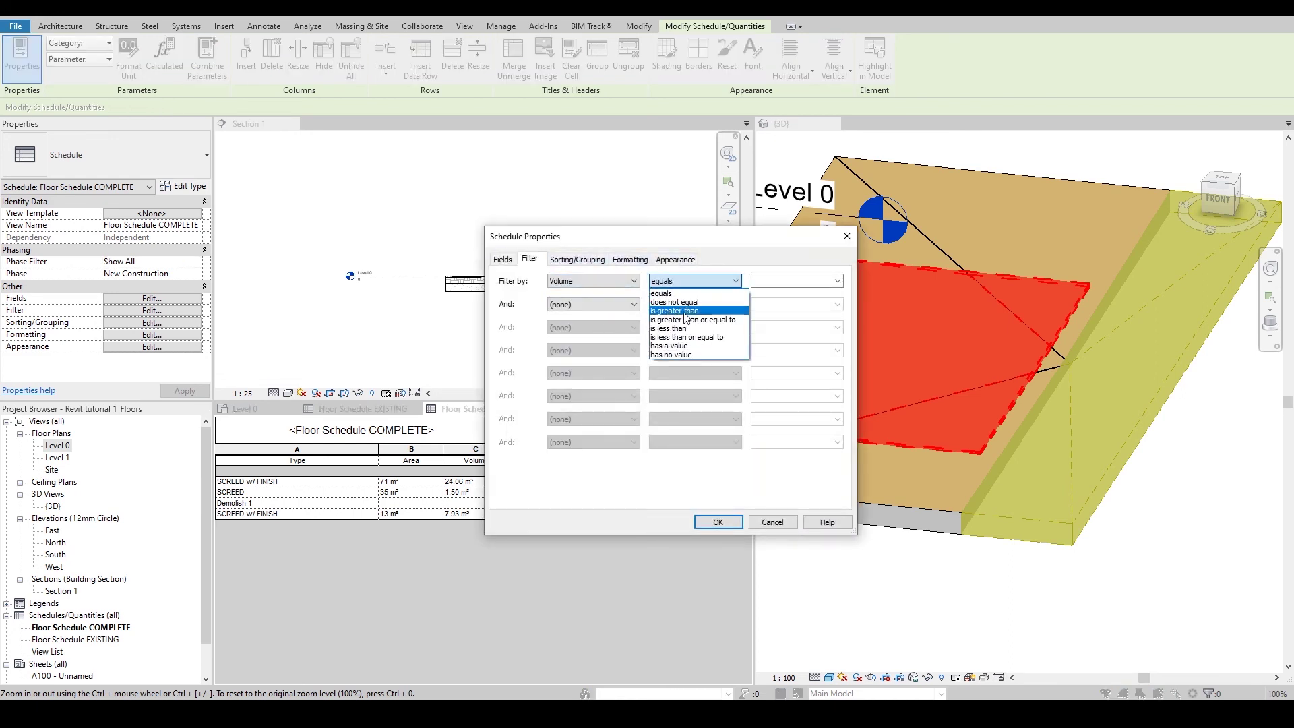
{"action": "left_click", "coordinate": [693, 346]}
{"action": "left_click", "coordinate": [715, 522]}
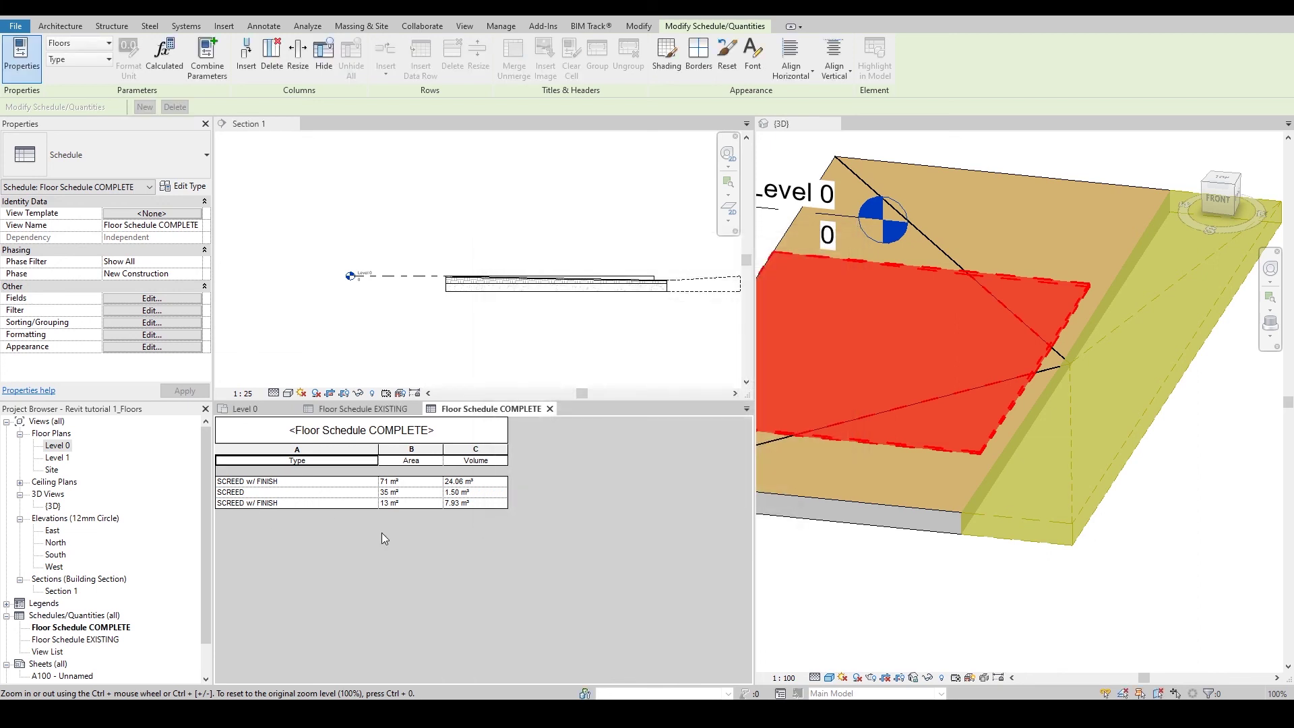
{"action": "middle_click_drag", "start_coordinate": [1134, 564], "coordinate": [965, 539], "text": "shift"}
{"action": "scroll", "coordinate": [990, 546], "scroll_direction": "up", "scroll_amount": 3}
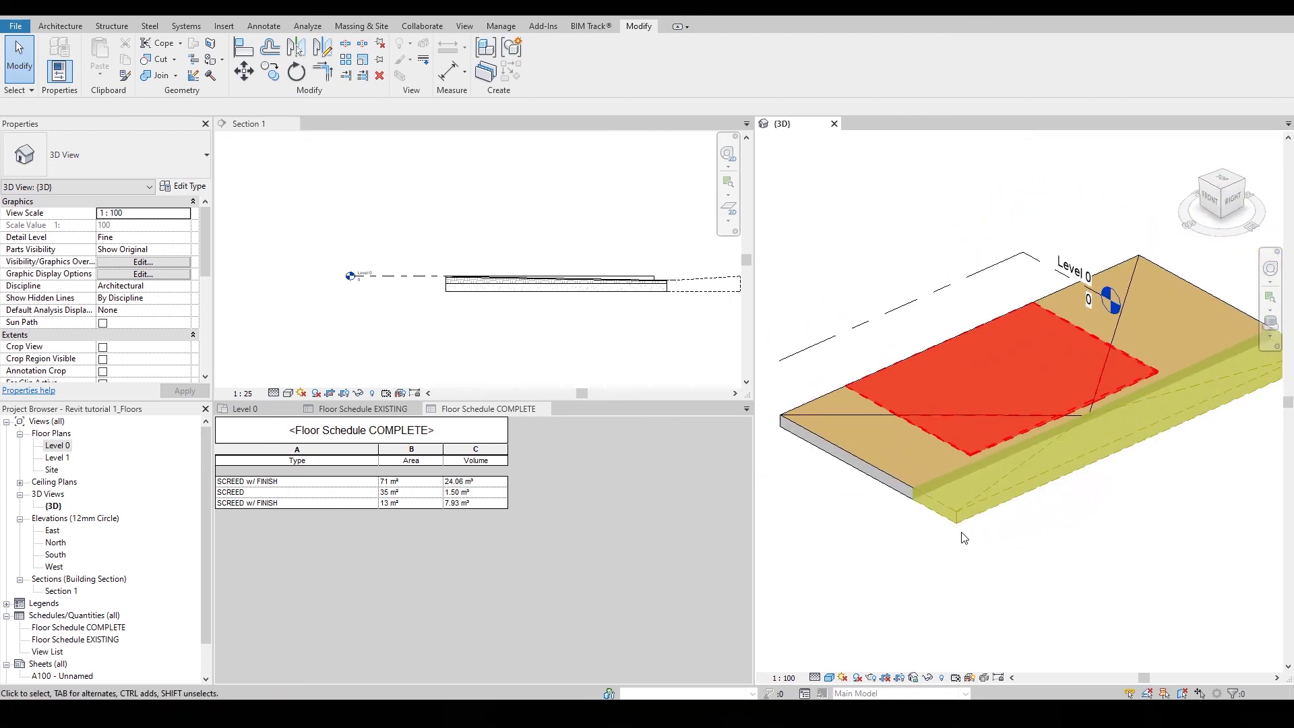